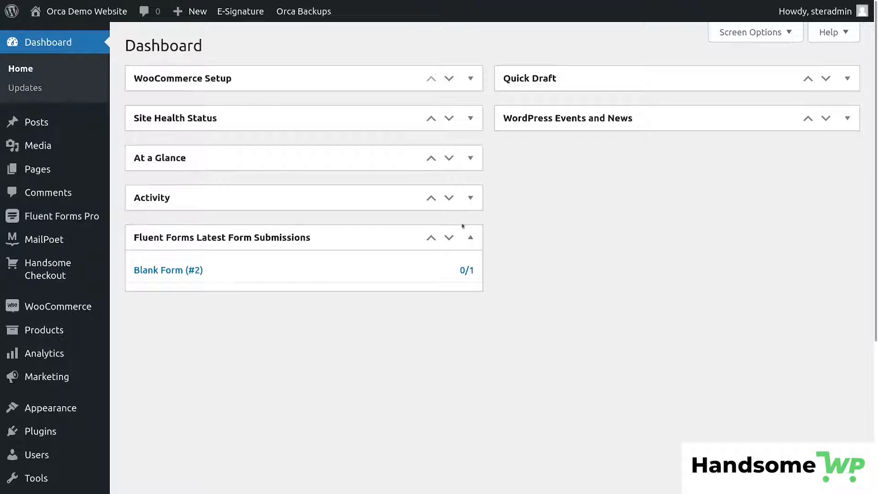
- Open the Custom Up Sale Page Funnel for editing from the WooCommerce One Click Upsells funnel list
mouse_move(69, 307)
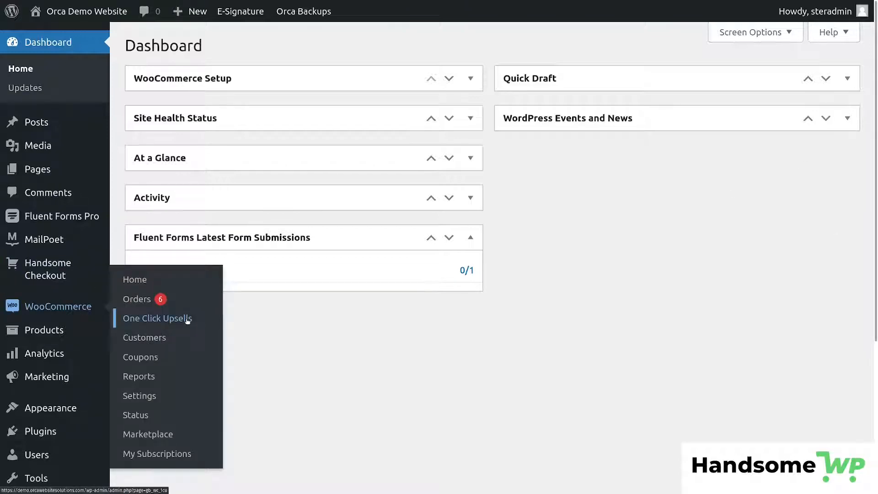
click(191, 321)
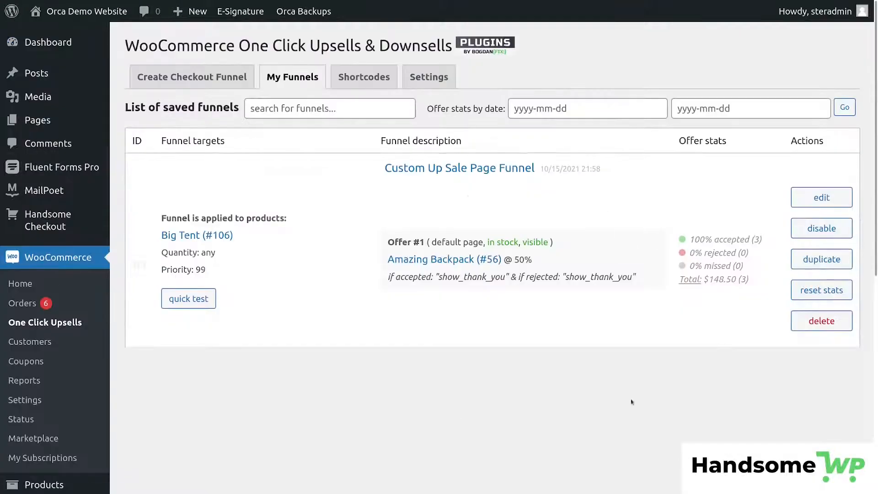
click(822, 197)
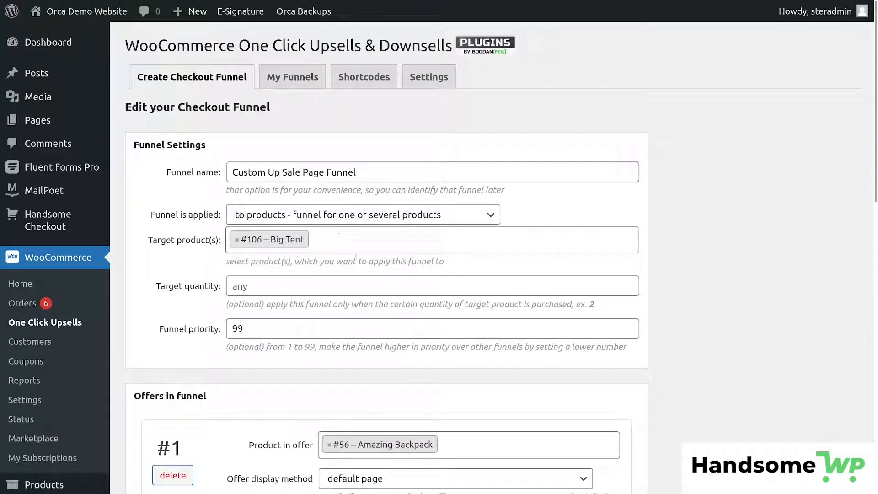
- Examine the funnel's target product, the offer #1 settings and the offer price of the Amazing Backpack
scroll(441, 379, down, 5)
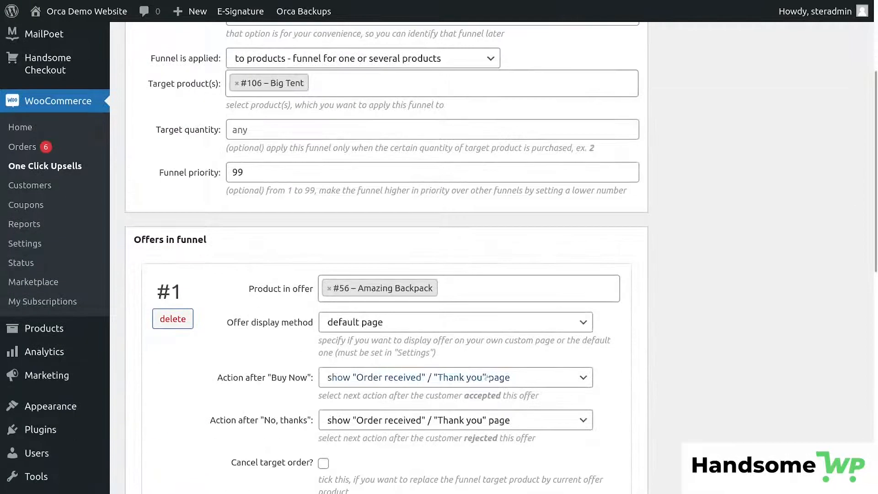
scroll(425, 309, down, 2)
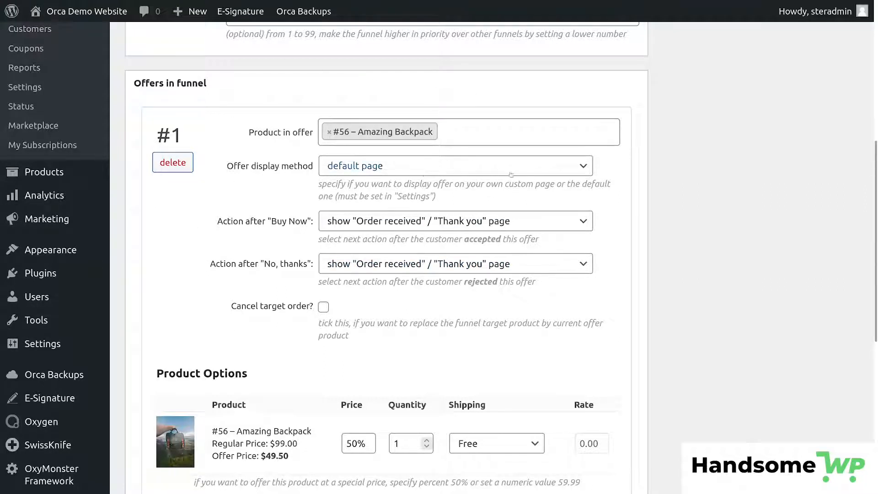
scroll(415, 118, down, 7)
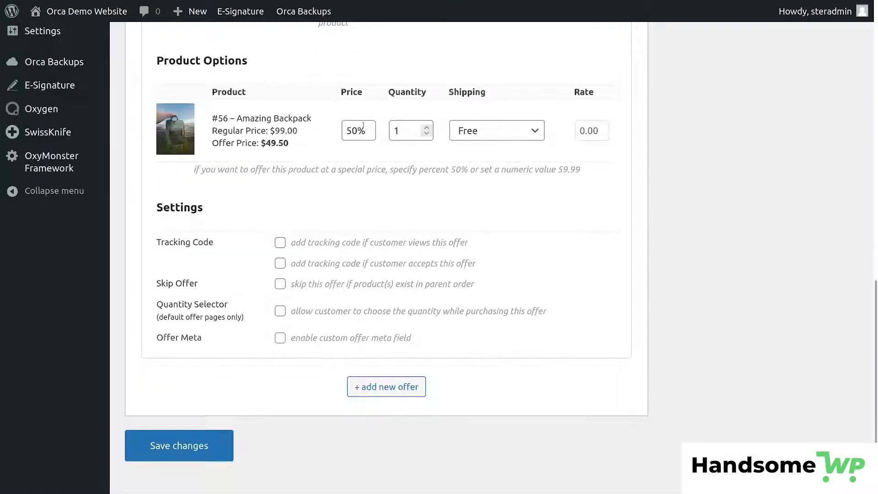
double_click(348, 130)
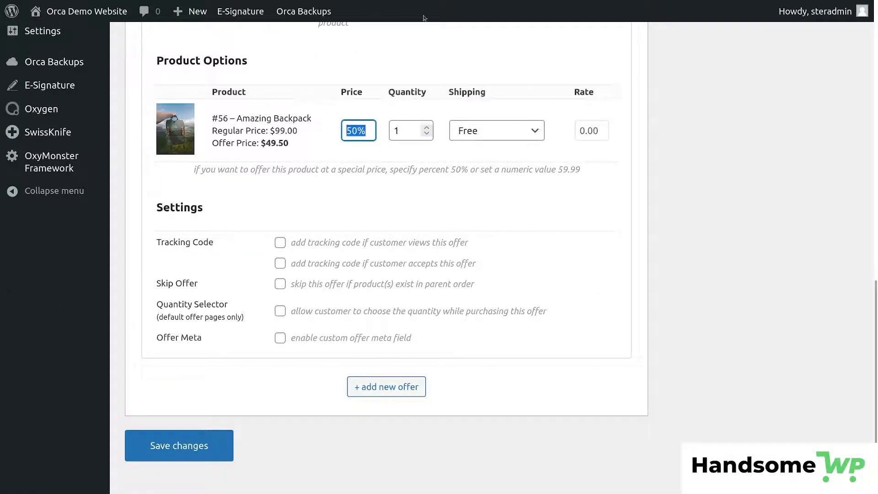
scroll(572, 247, up, 7)
scroll(572, 247, up, 7)
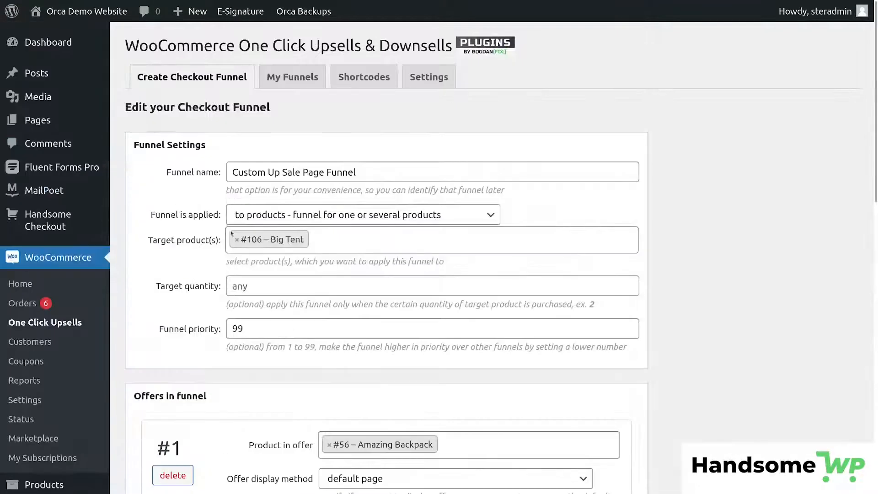
scroll(232, 233, down, 7)
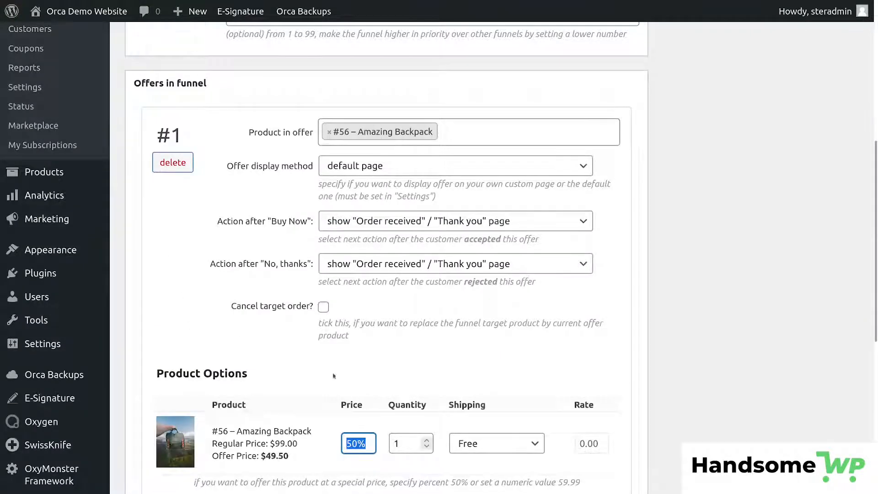
- Check the offer display method of offer #1 and its choices
drag(227, 167, 574, 166)
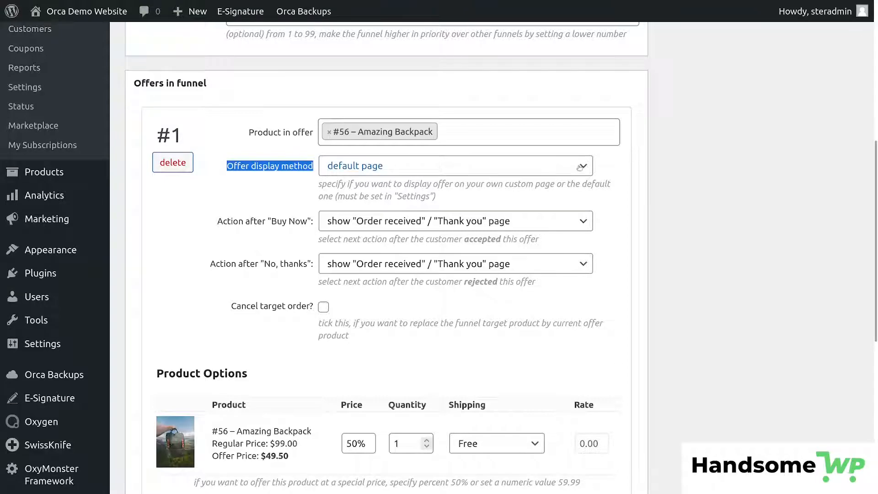
click(573, 166)
click(371, 199)
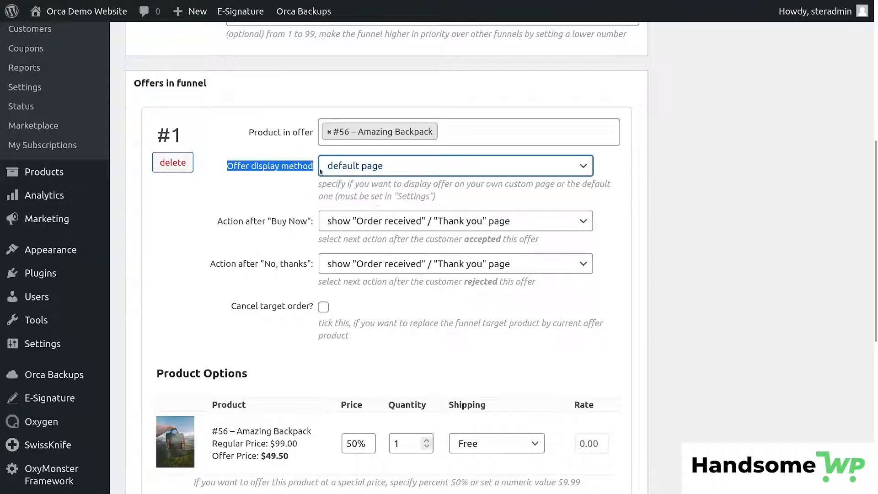
scroll(264, 348, up, 3)
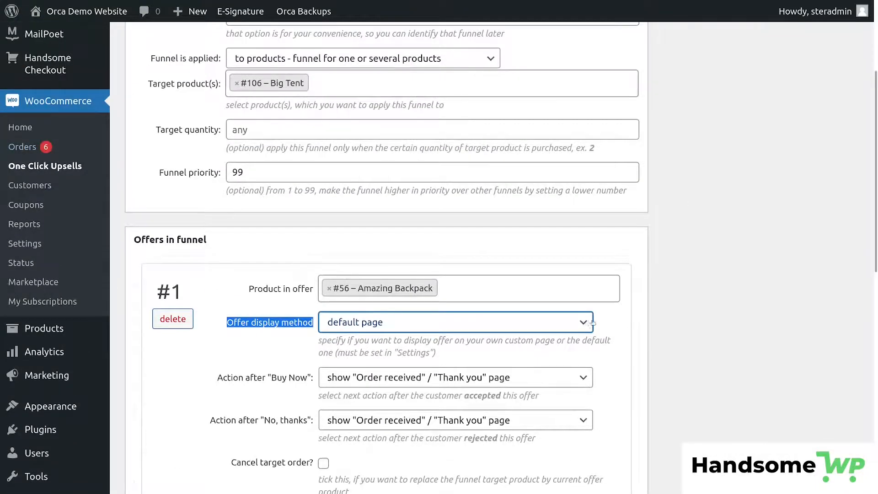
scroll(348, 274, down, 3)
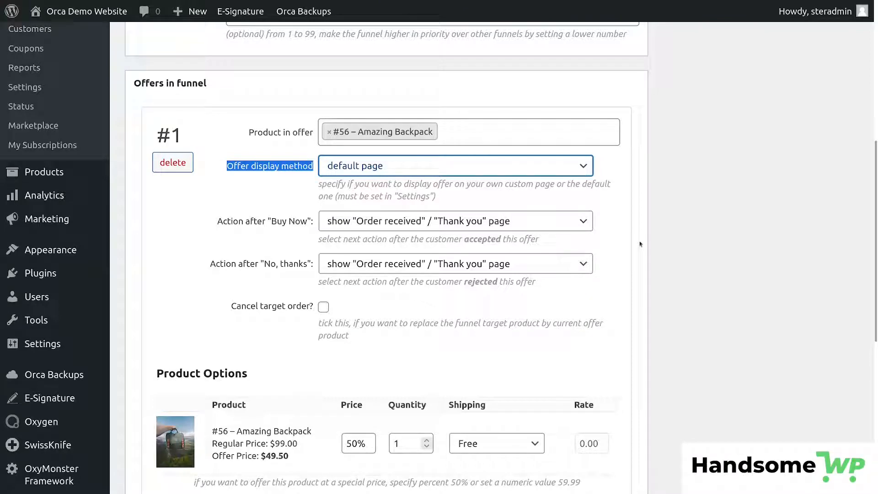
scroll(665, 210, up, 5)
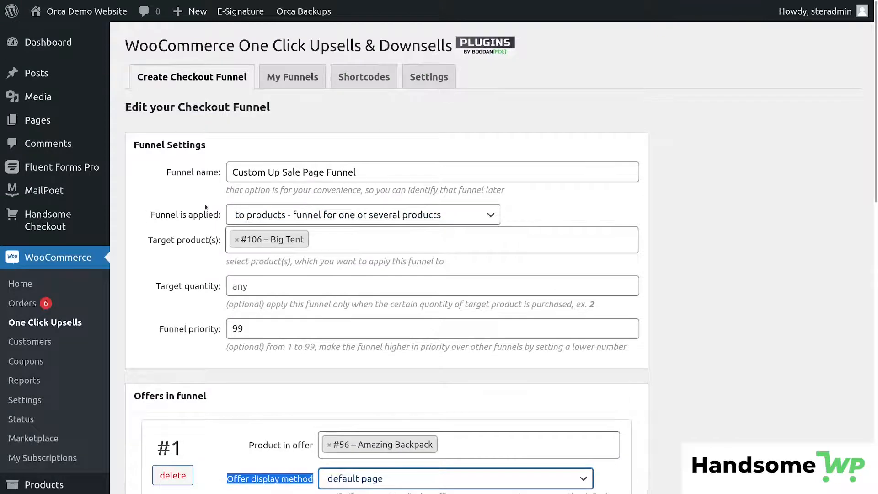
- Return to the saved funnels list and start a quick test of the Custom Up Sale Page Funnel
click(82, 331)
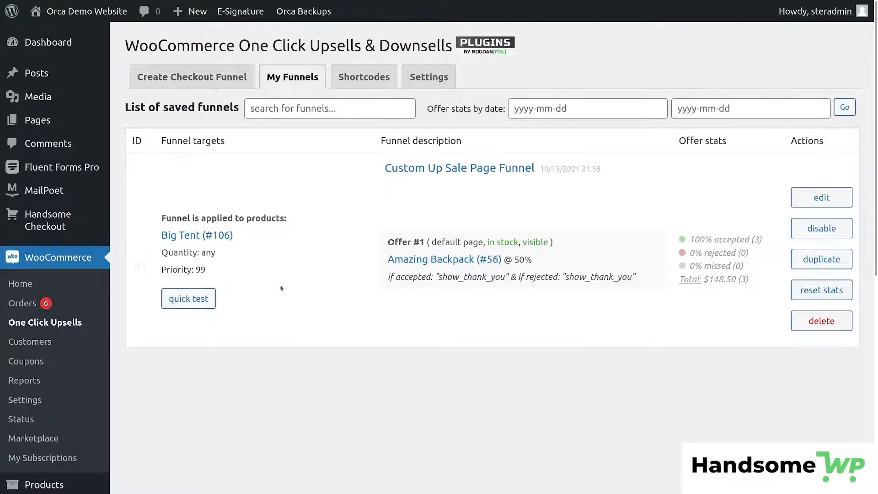
click(188, 298)
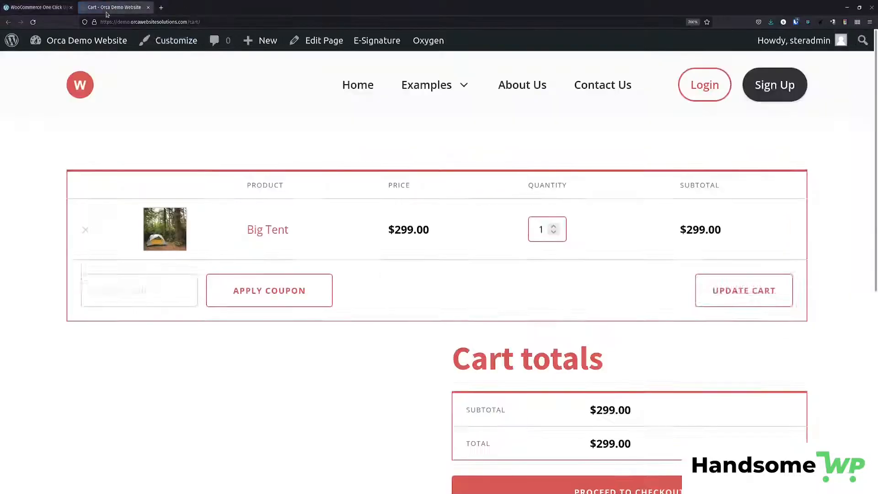
scroll(667, 294, down, 5)
scroll(678, 145, up, 5)
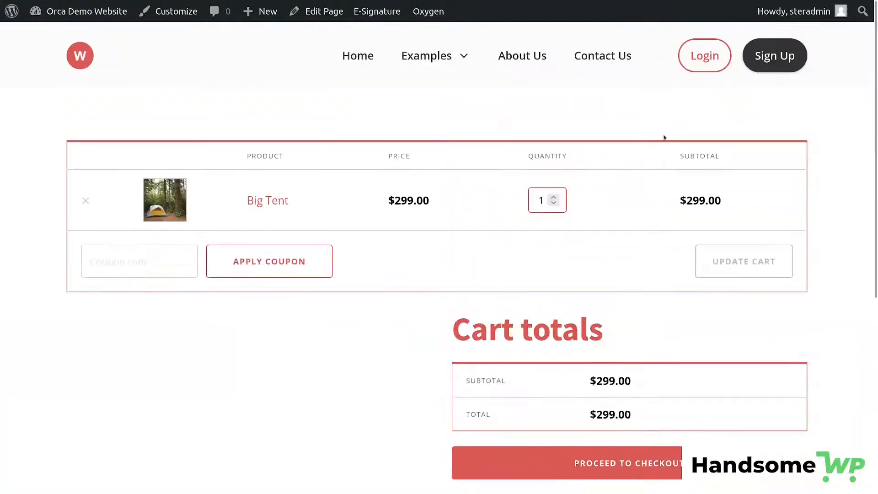
- Proceed to checkout with the Big Tent and place the test order with cash on delivery
scroll(545, 284, down, 5)
click(661, 227)
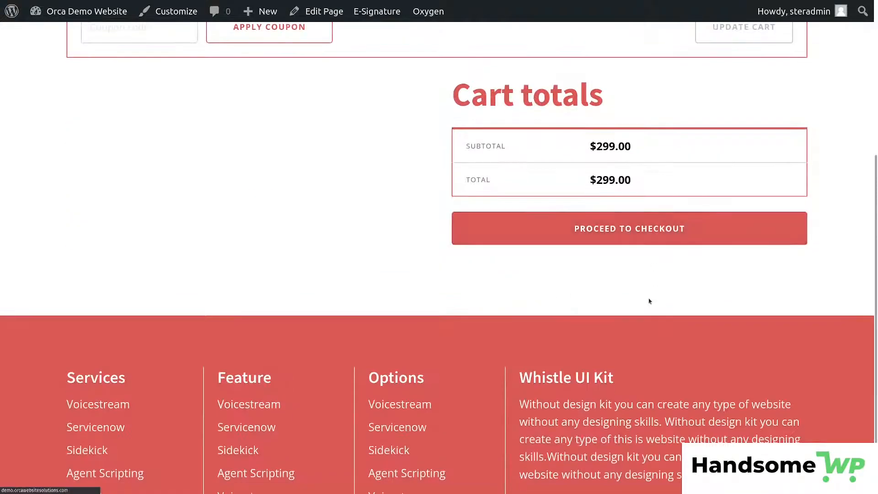
scroll(486, 198, down, 8)
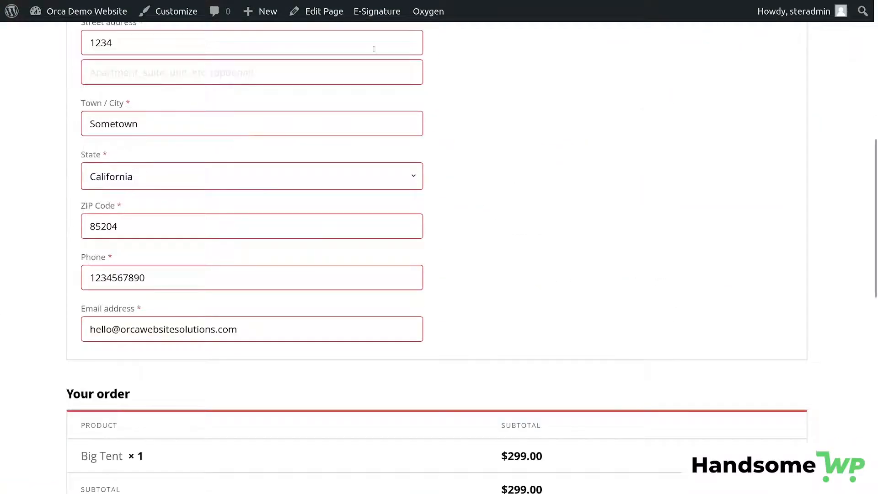
scroll(526, 257, down, 8)
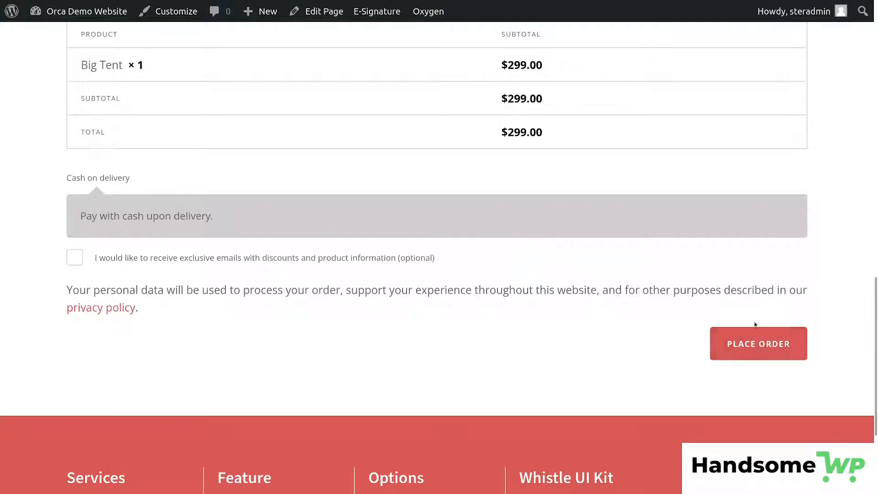
click(756, 336)
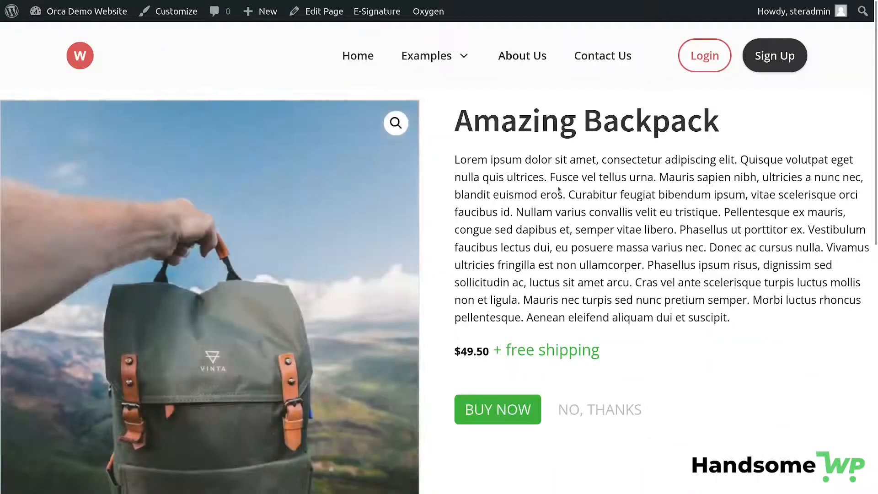
- Examine the default Amazing Backpack offer page, including its title, description, price and free shipping text
scroll(560, 190, down, 2)
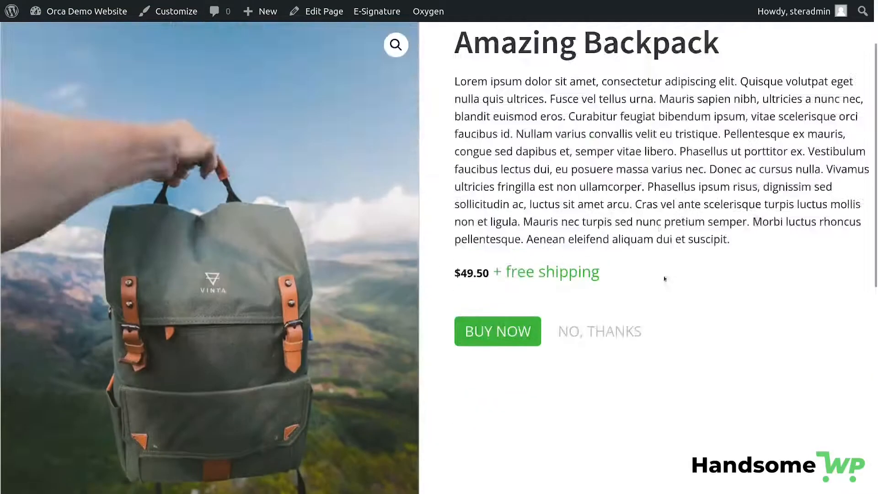
drag(456, 42, 734, 133)
click(734, 134)
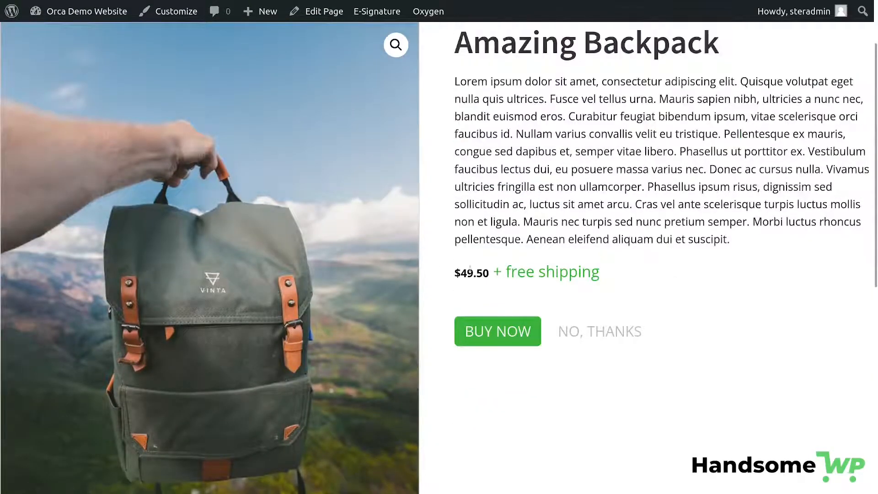
drag(457, 269, 630, 286)
click(544, 272)
drag(458, 274, 539, 273)
scroll(538, 275, down, 3)
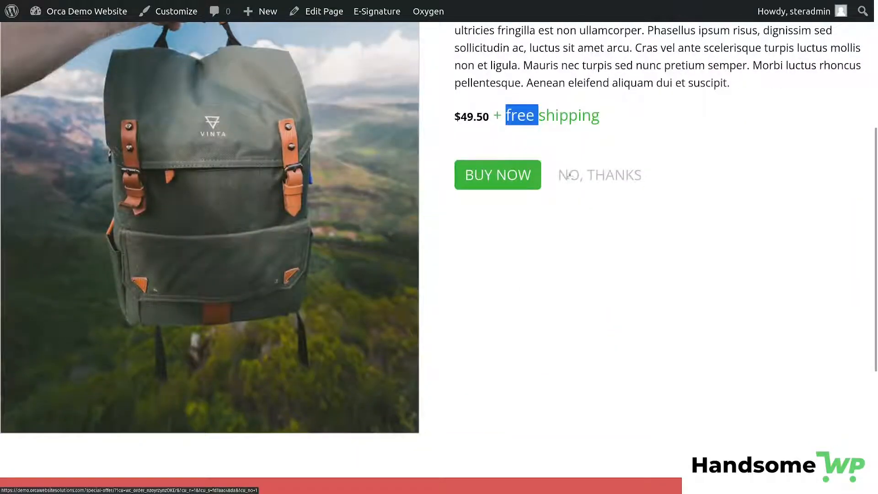
- Decline the Amazing Backpack offer and review the order details on the order received page
scroll(623, 303, up, 5)
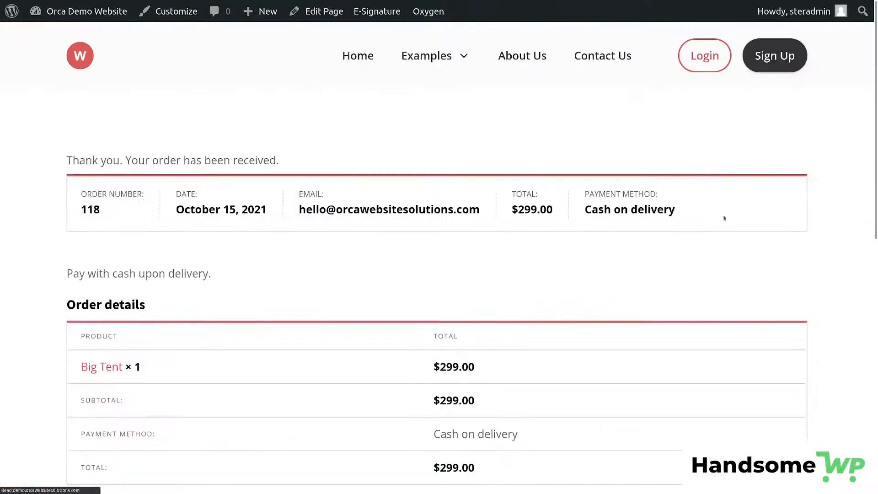
scroll(613, 241, down, 6)
scroll(585, 239, up, 3)
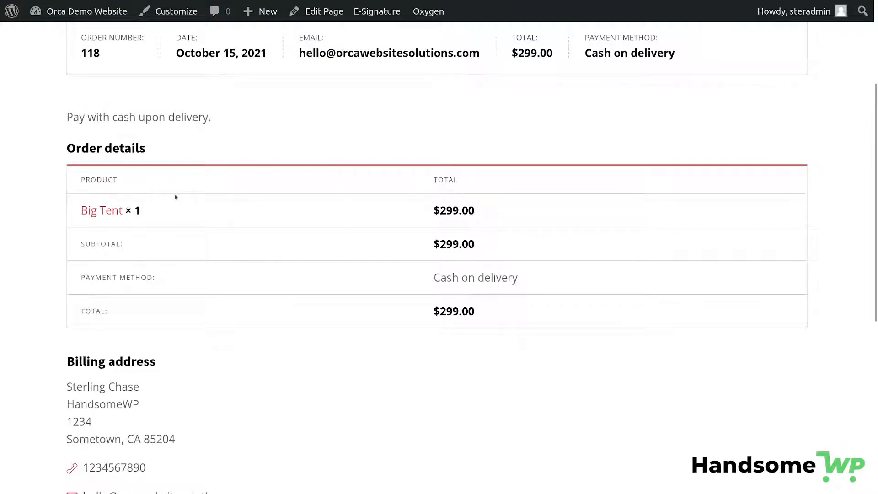
scroll(295, 294, up, 3)
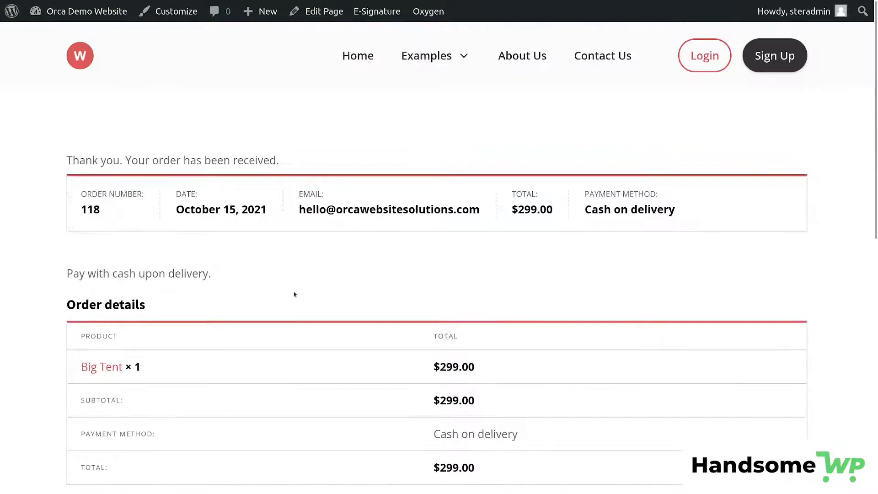
- Close the test order page and view the Custom Up Sale Page from the site's pages in a separate tab
click(149, 8)
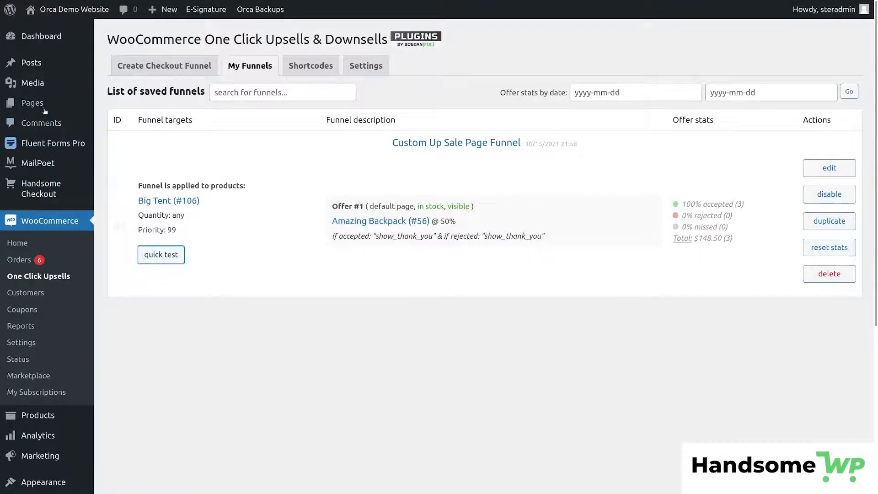
mouse_move(85, 107)
click(119, 105)
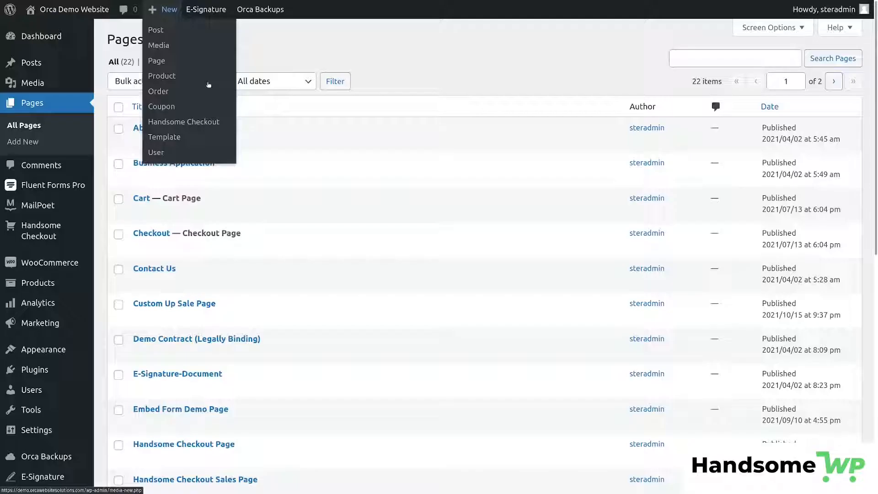
scroll(247, 231, down, 2)
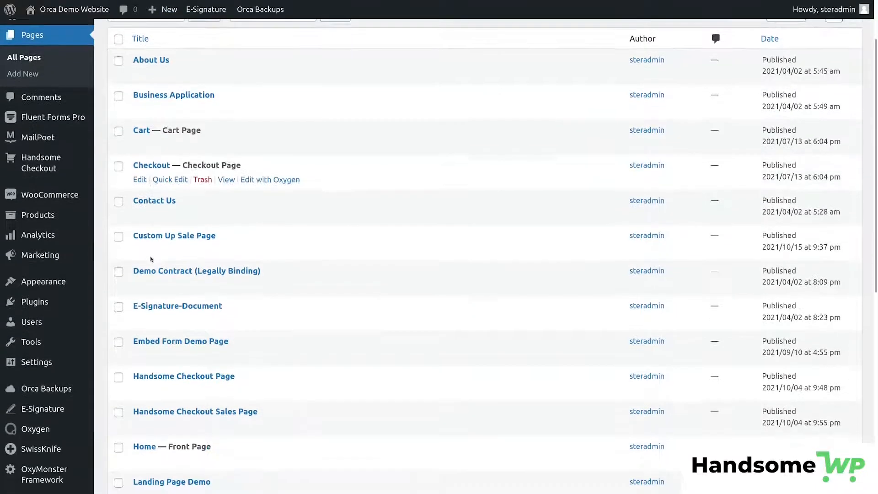
ctrl+click(226, 250)
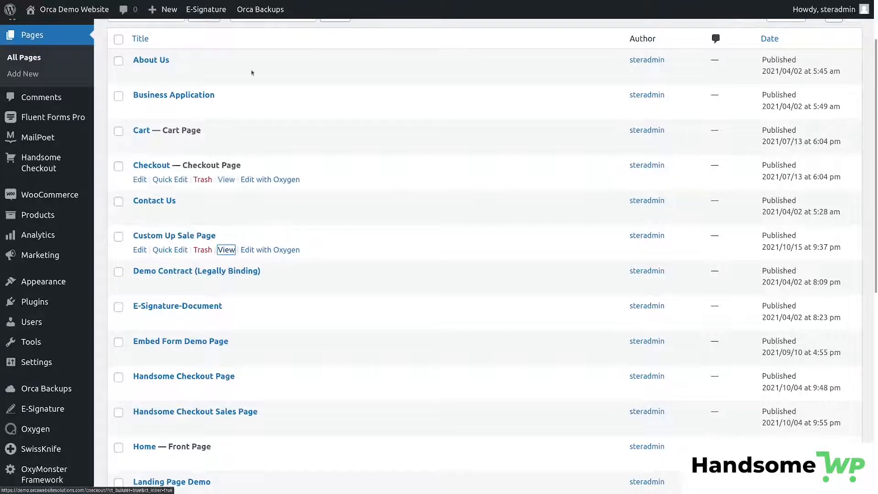
click(186, 8)
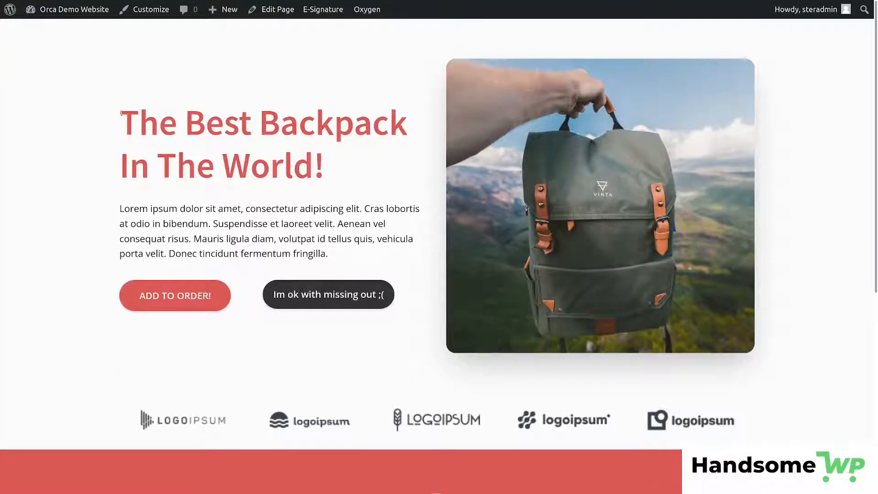
- Examine the Custom Up Sale Page's headline, description, logos and testimonial slider
drag(109, 103, 312, 169)
drag(163, 209, 380, 246)
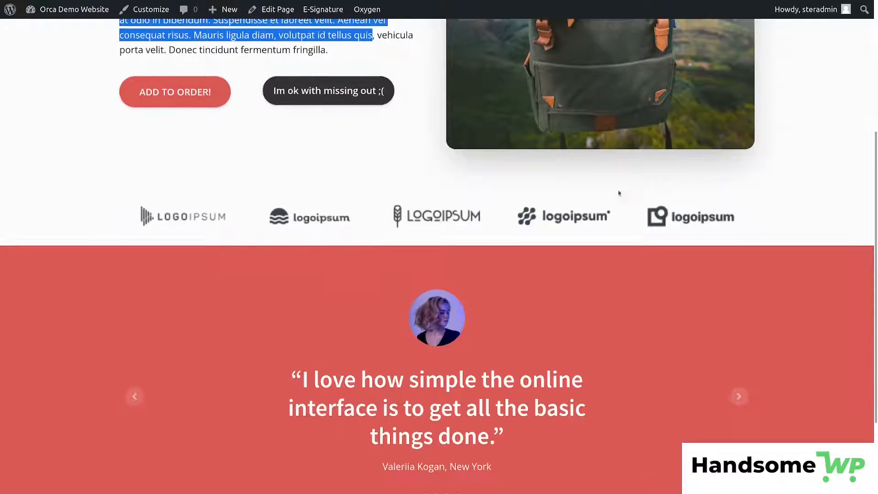
scroll(620, 192, down, 4)
scroll(509, 273, down, 2)
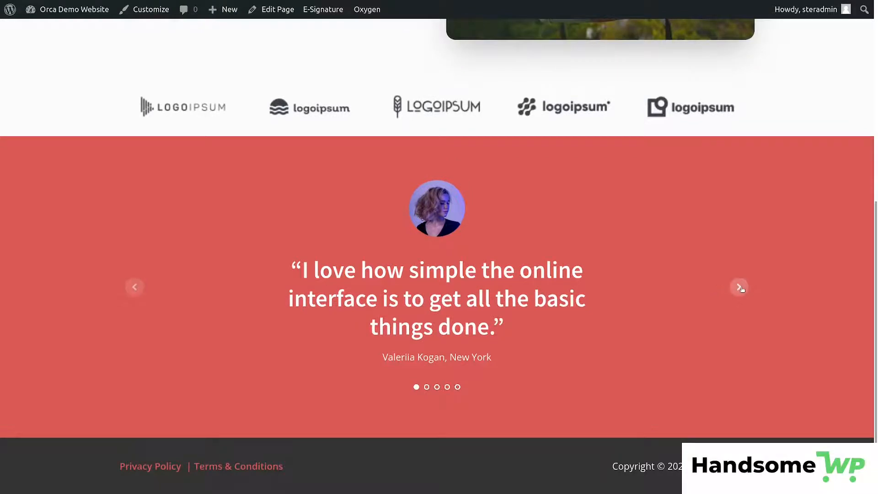
click(740, 286)
click(740, 287)
click(740, 287)
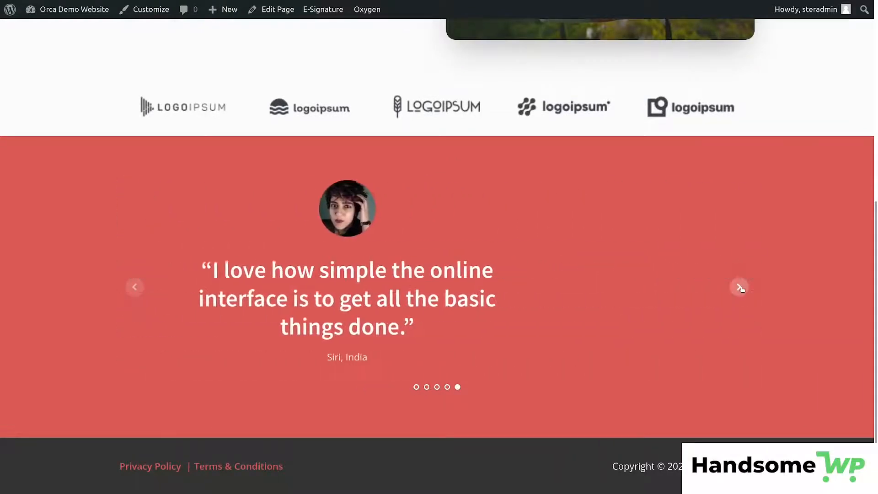
- Finish viewing the testimonial slider and open the Custom Up Sale Page for editing with Oxygen
click(740, 287)
scroll(297, 239, up, 5)
scroll(408, 379, up, 1)
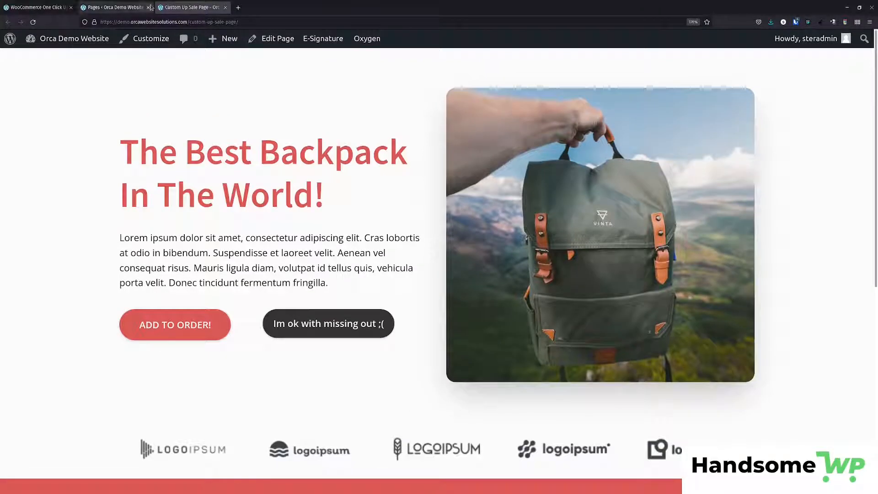
click(275, 38)
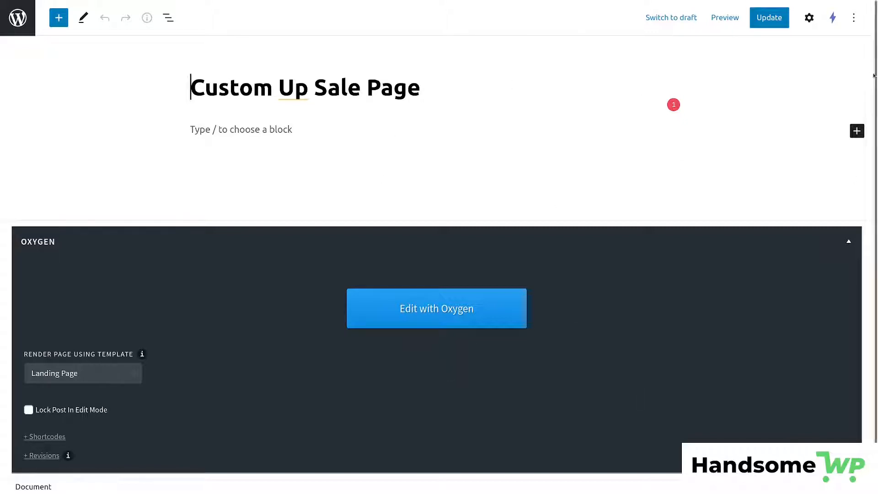
click(442, 309)
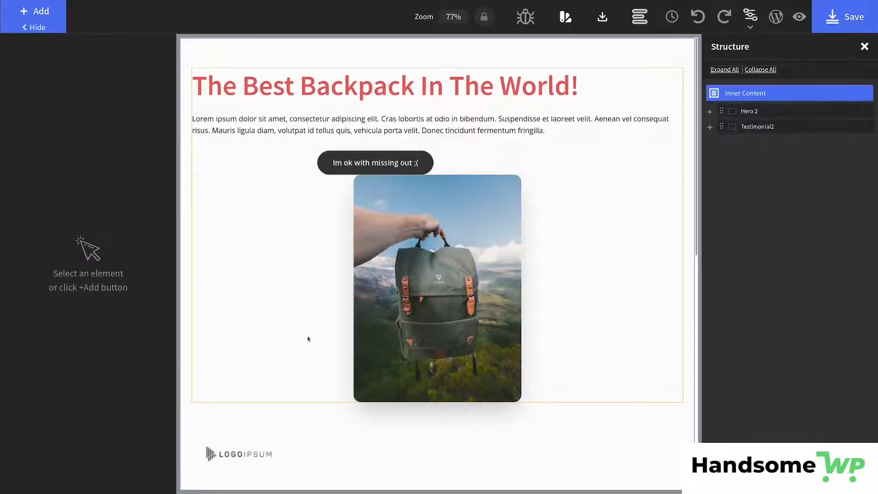
- Browse the Whistle Kit design set's sections and elements in the component library, previewing the available headers and testimonials
click(43, 10)
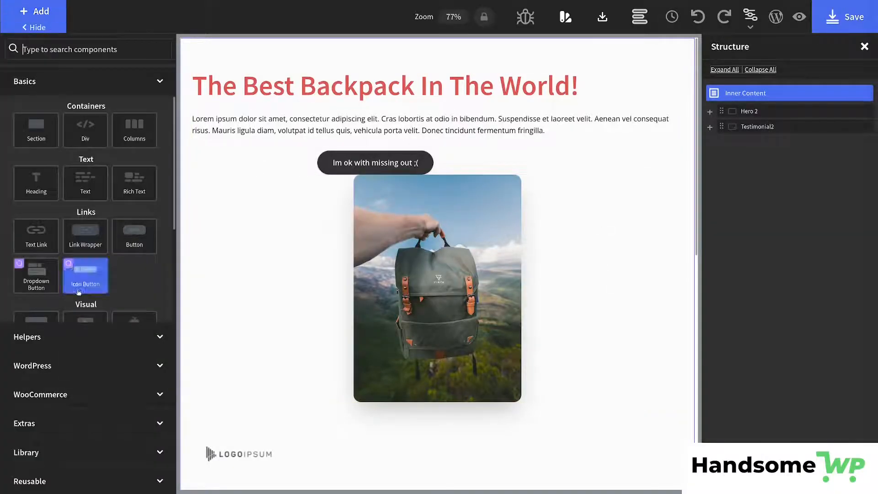
scroll(84, 274, down, 3)
click(103, 452)
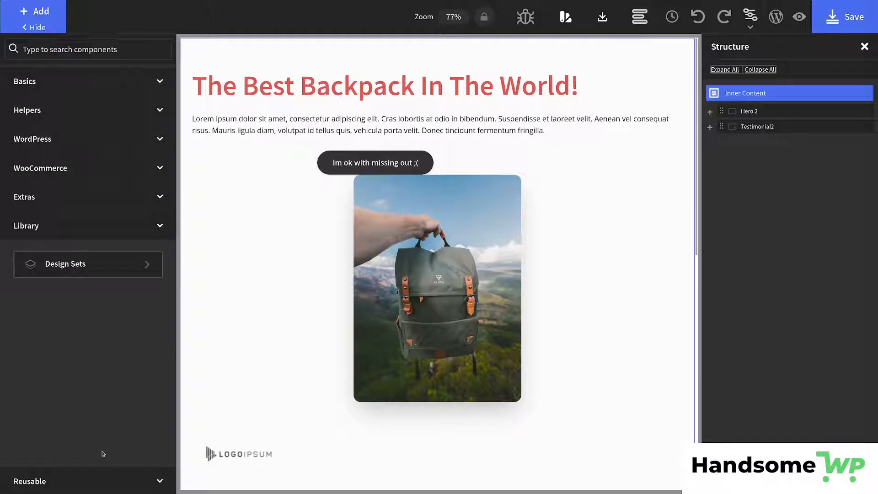
click(140, 271)
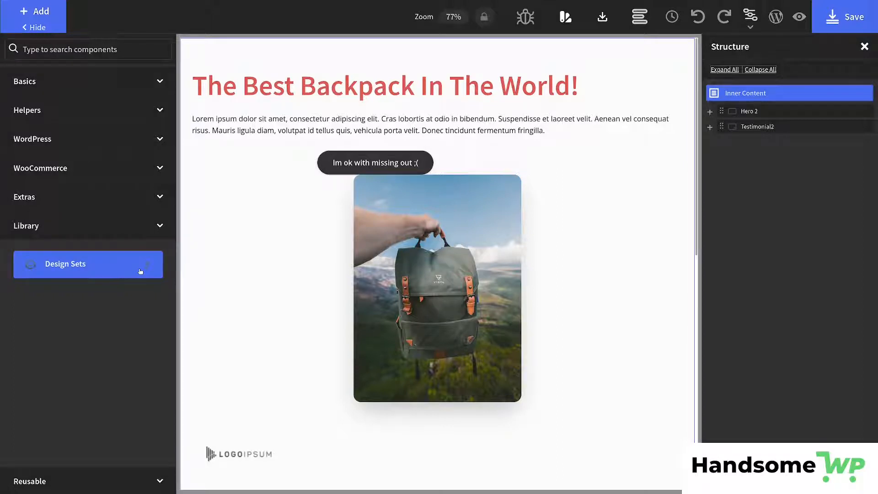
click(84, 268)
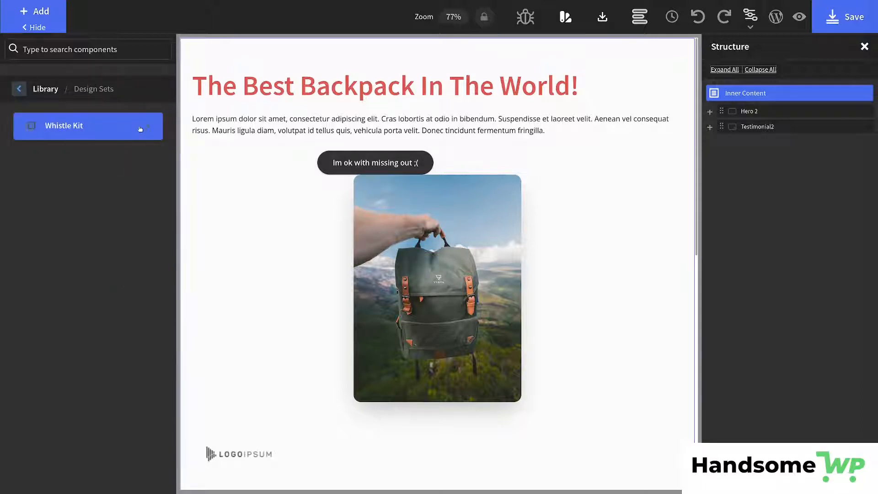
click(141, 129)
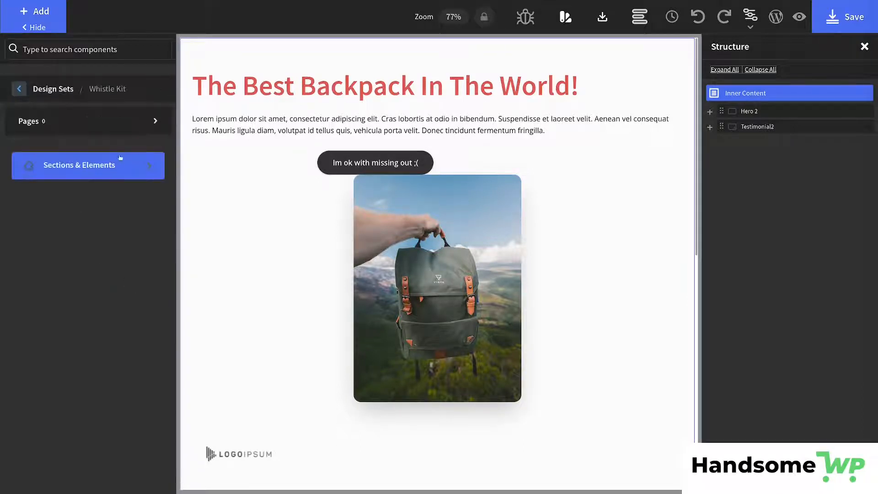
click(120, 159)
mouse_move(70, 408)
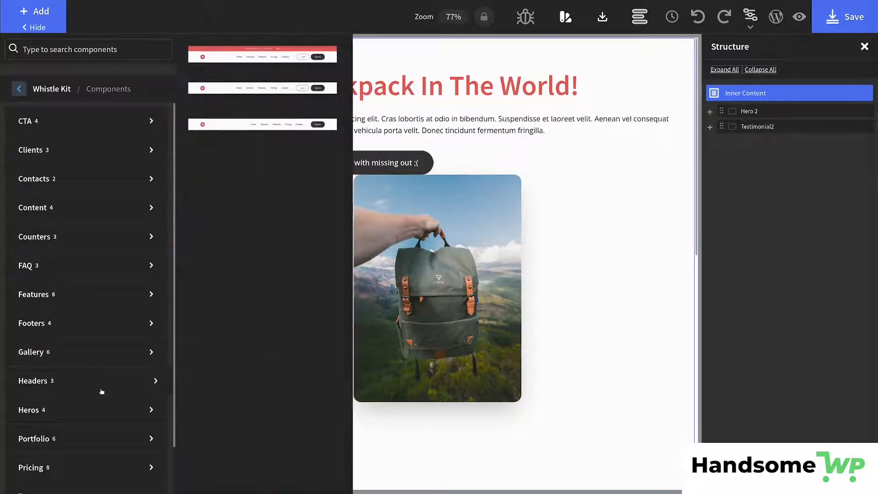
mouse_move(76, 458)
scroll(76, 459, down, 1)
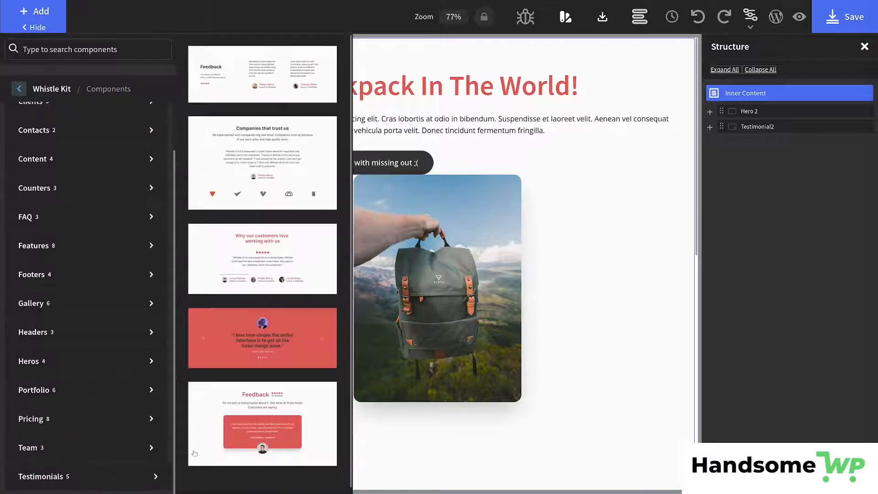
- View the Testimonial2 section, expand the Hero 2 structure down to the Purchase Buttons div and select that div
click(788, 126)
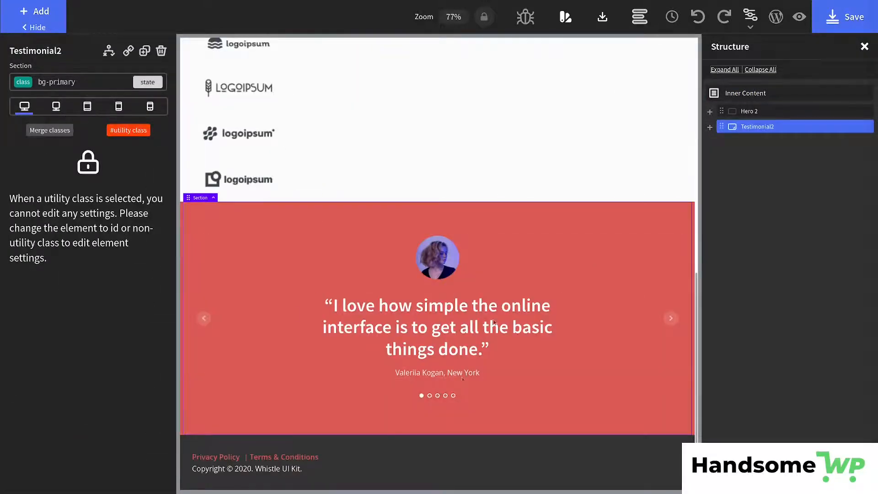
scroll(372, 323, up, 10)
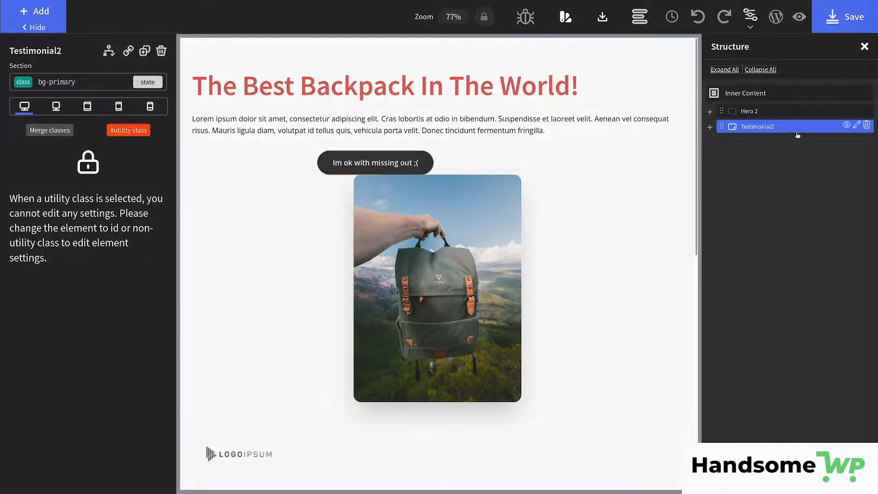
click(711, 112)
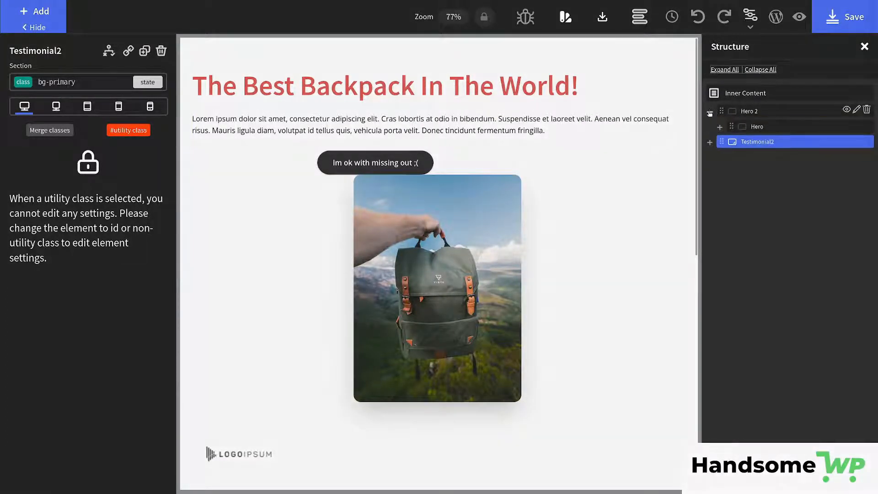
click(720, 127)
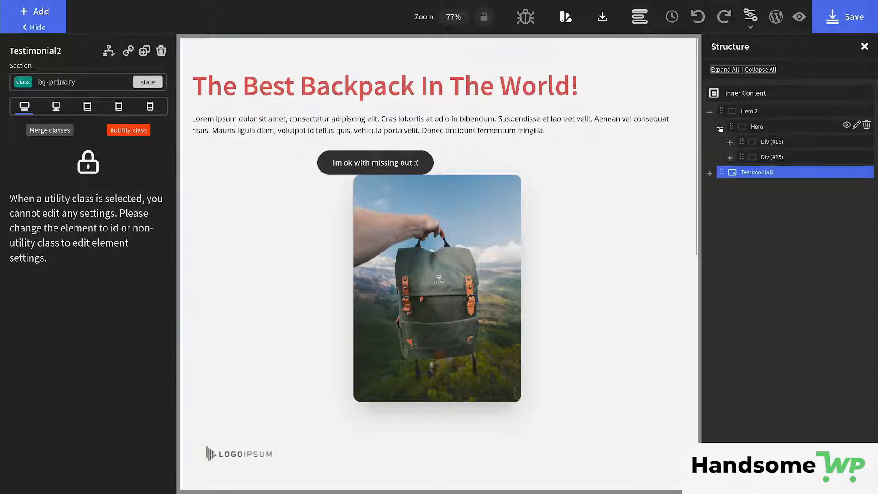
click(730, 158)
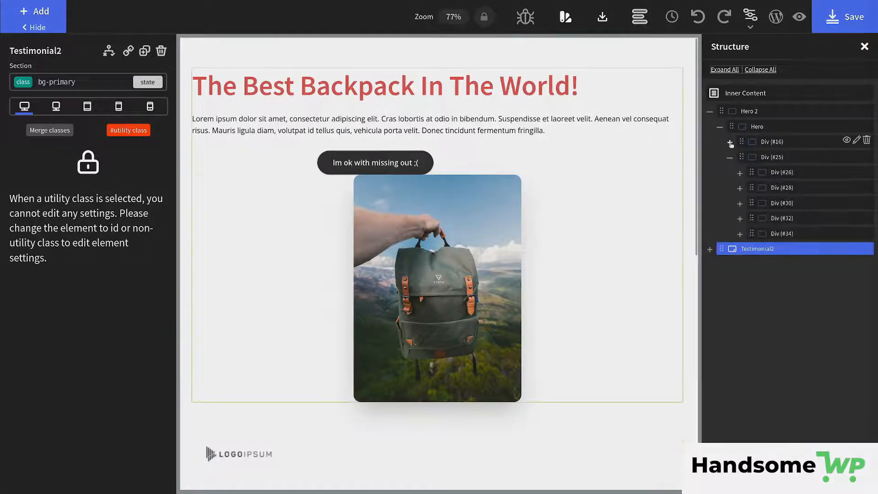
click(730, 142)
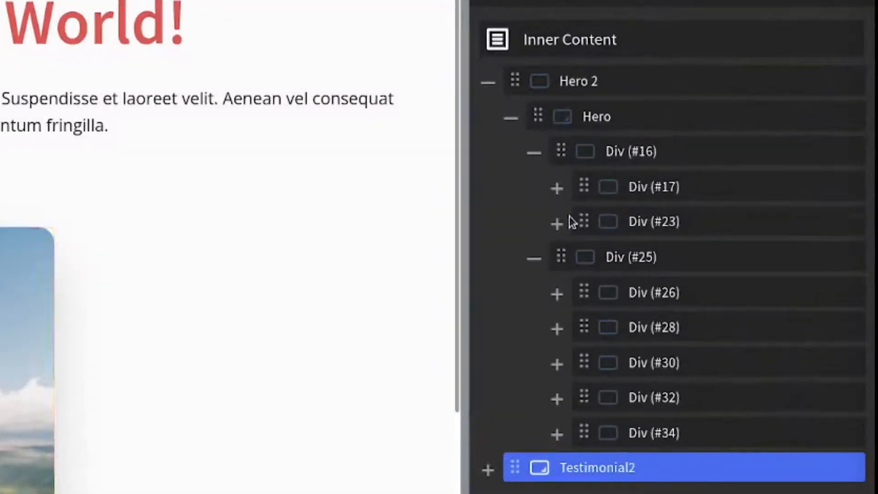
click(558, 188)
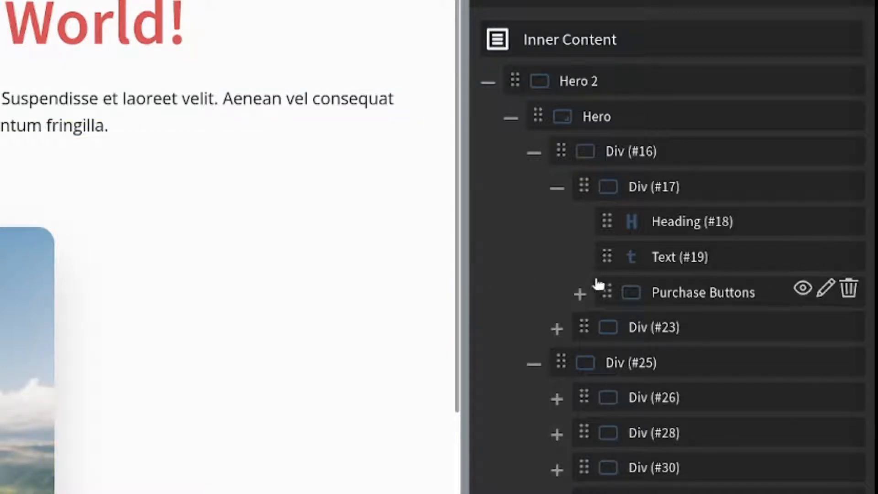
click(580, 294)
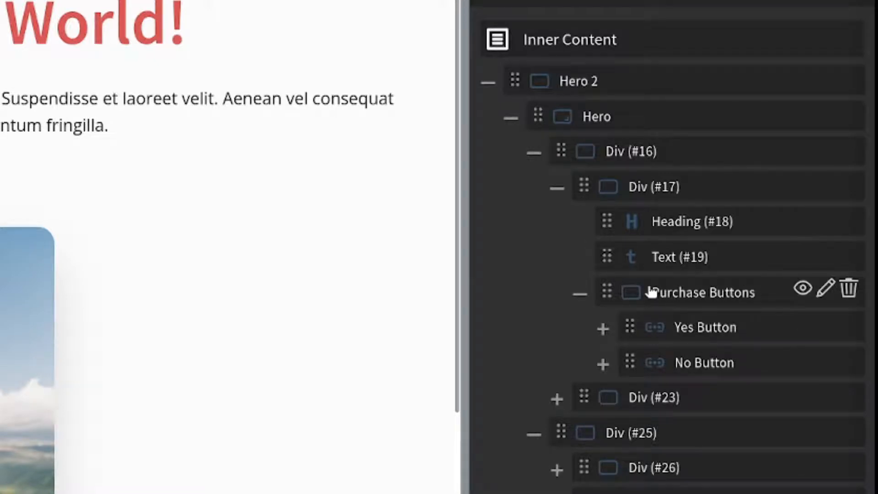
click(729, 295)
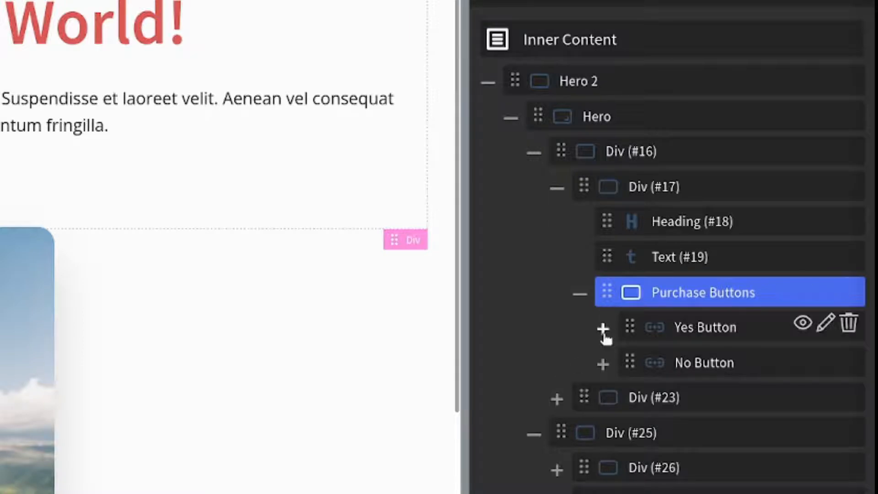
- Expand the Yes Button and No Button wrappers and inspect the settings of each
click(603, 328)
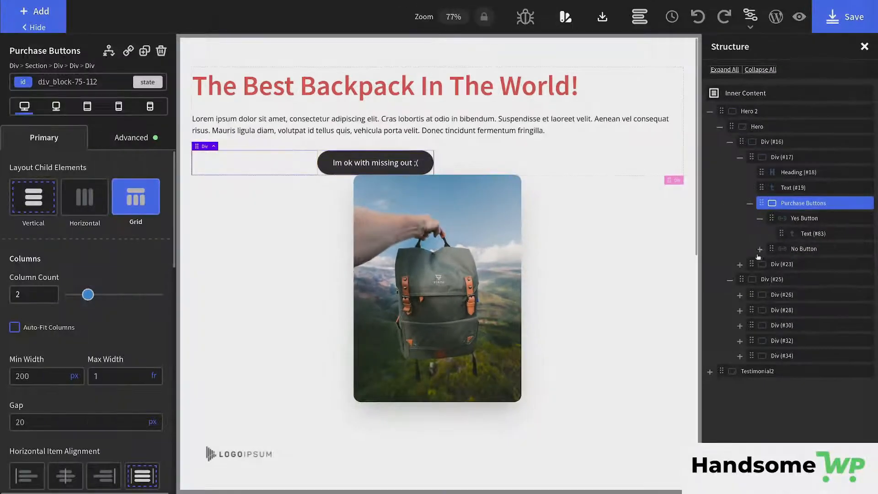
click(760, 250)
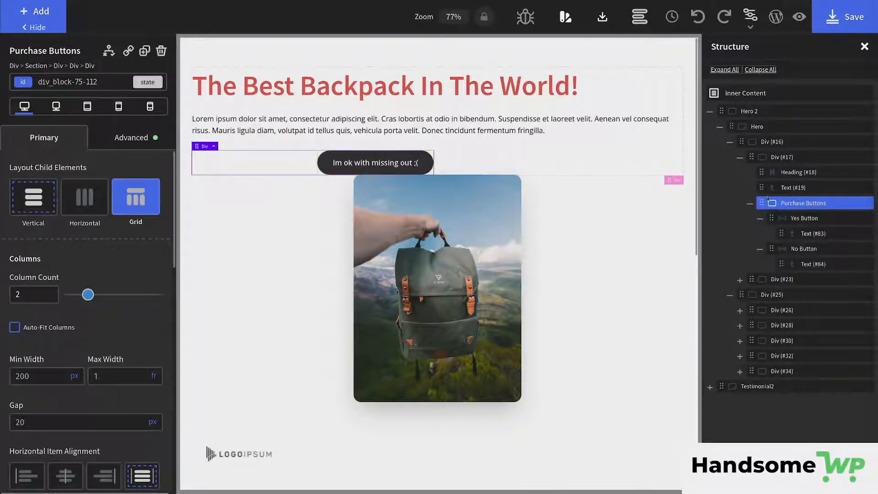
click(809, 218)
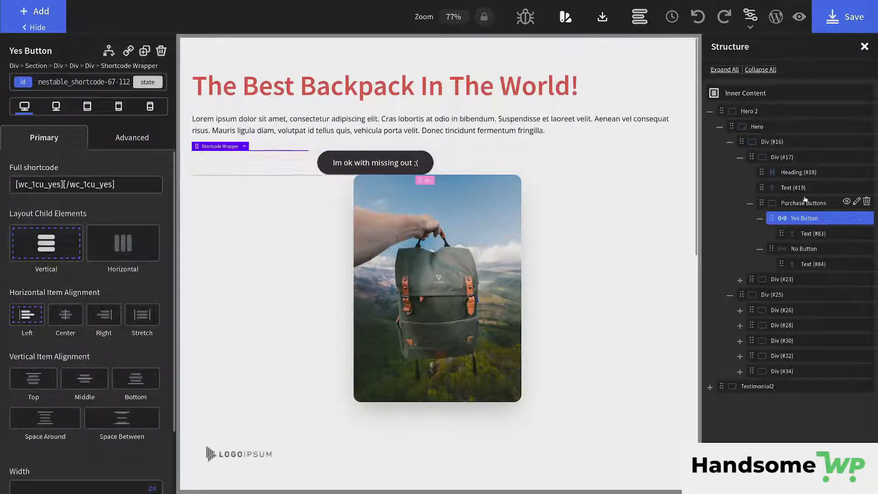
click(809, 248)
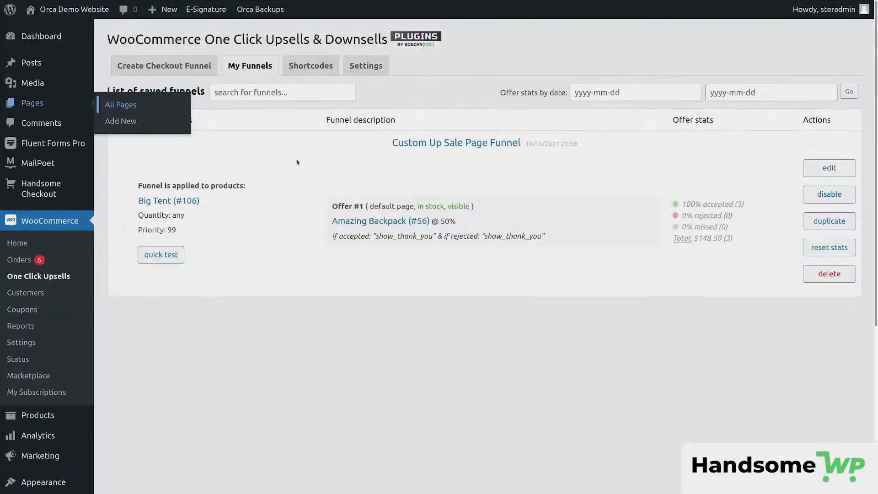
- In the One Click Upsells plugin admin page, review the useful shortcodes and highlight the wc_1cu_yes and wc_1cu_no ones
click(320, 67)
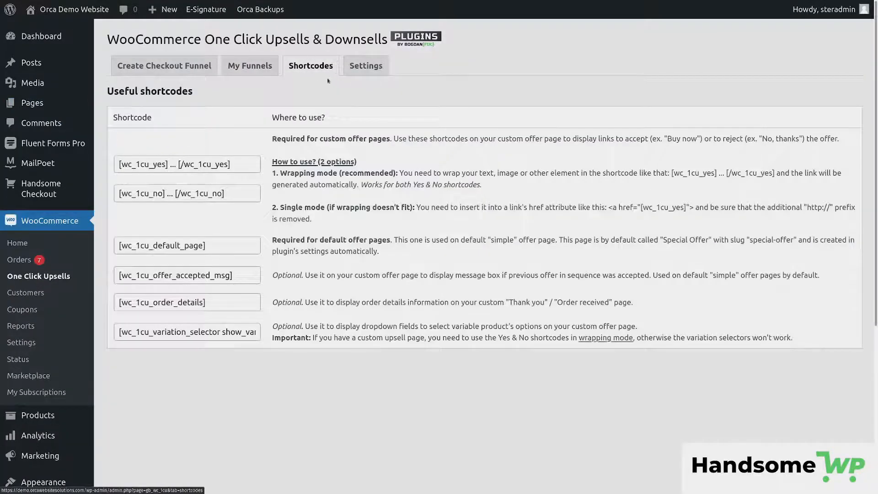
drag(118, 165, 241, 165)
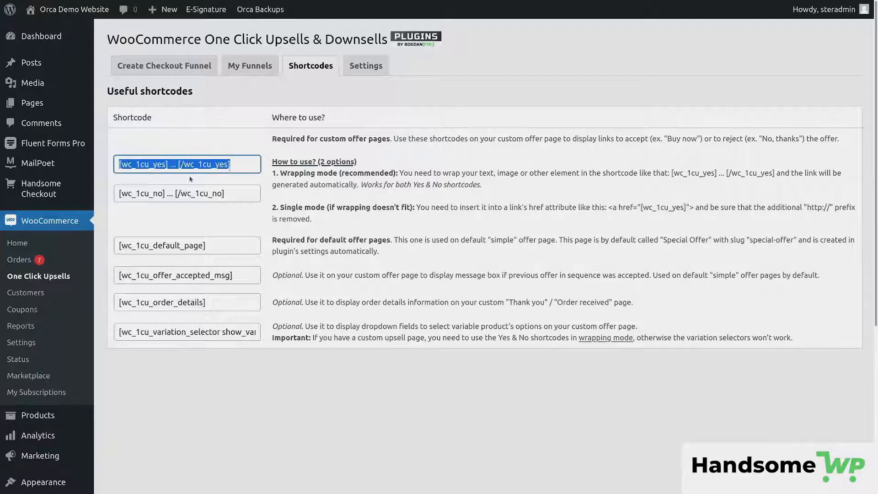
drag(118, 193, 246, 188)
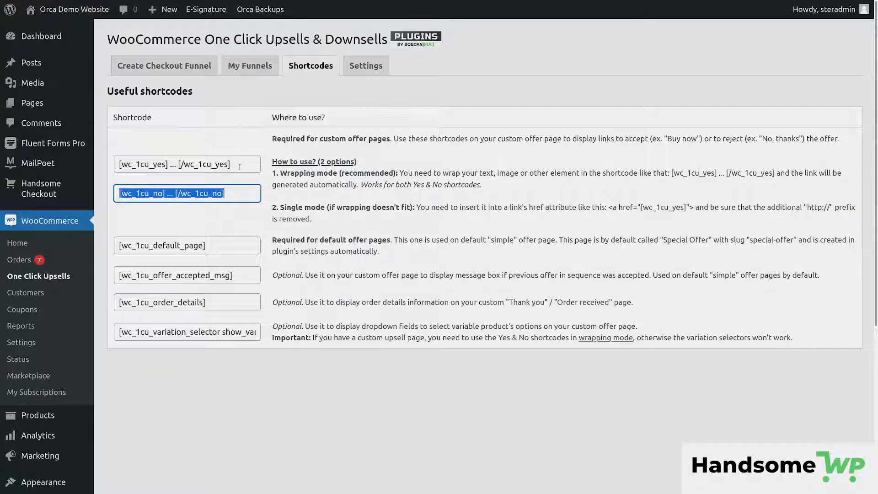
drag(245, 160, 120, 164)
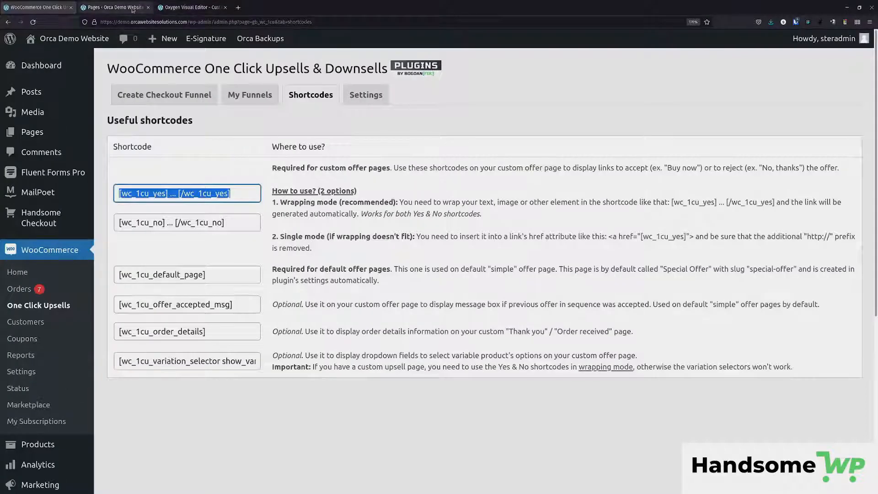
- Return to the Oxygen editor and check the full shortcodes of the Yes Button and No Button wrappers
click(184, 8)
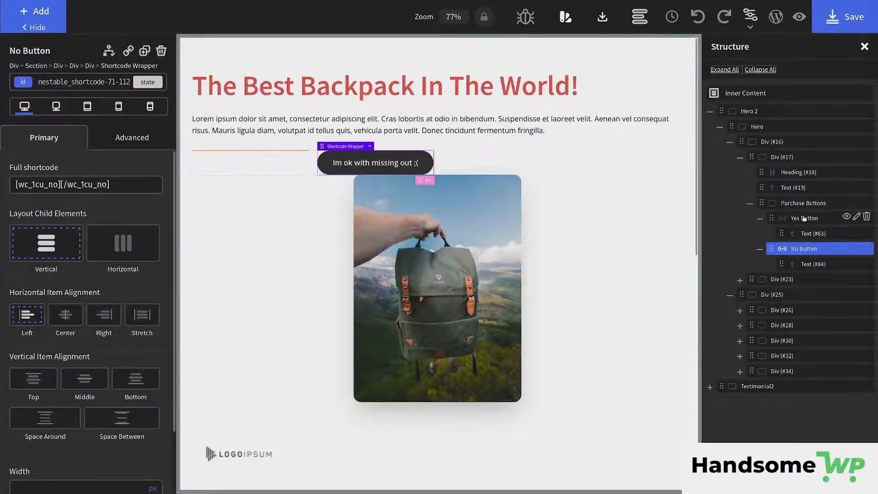
click(248, 171)
drag(137, 184, 14, 184)
click(782, 249)
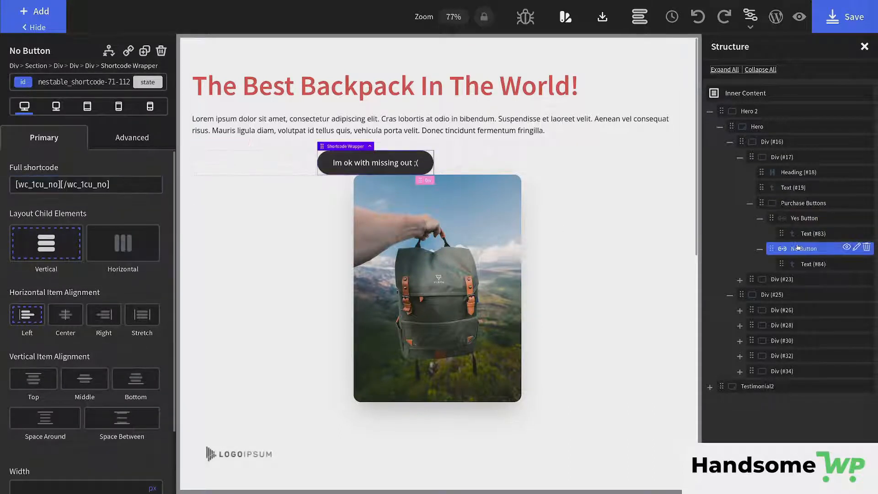
click(110, 184)
drag(111, 184, 10, 185)
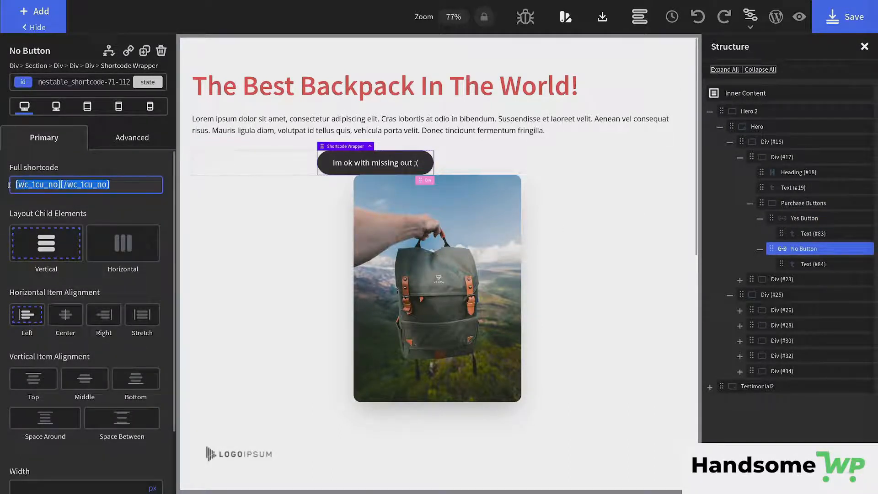
- Inspect the text elements nested inside the Yes Button and No Button wrappers
click(812, 233)
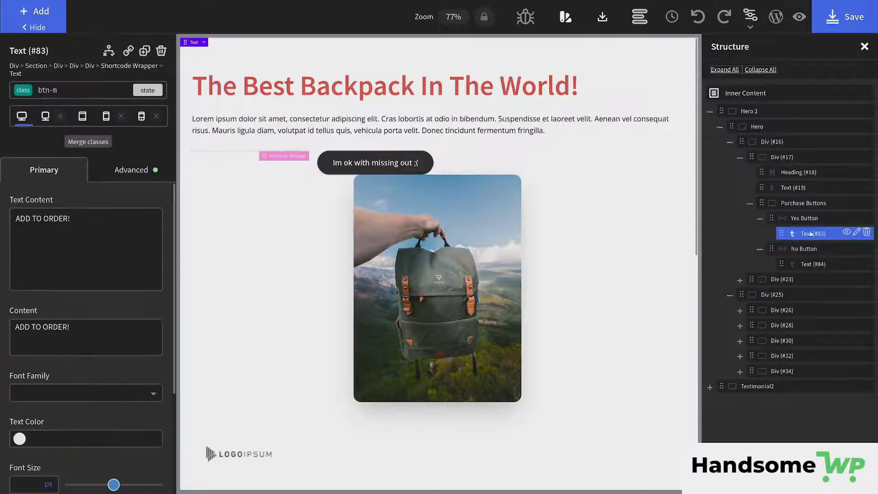
click(816, 263)
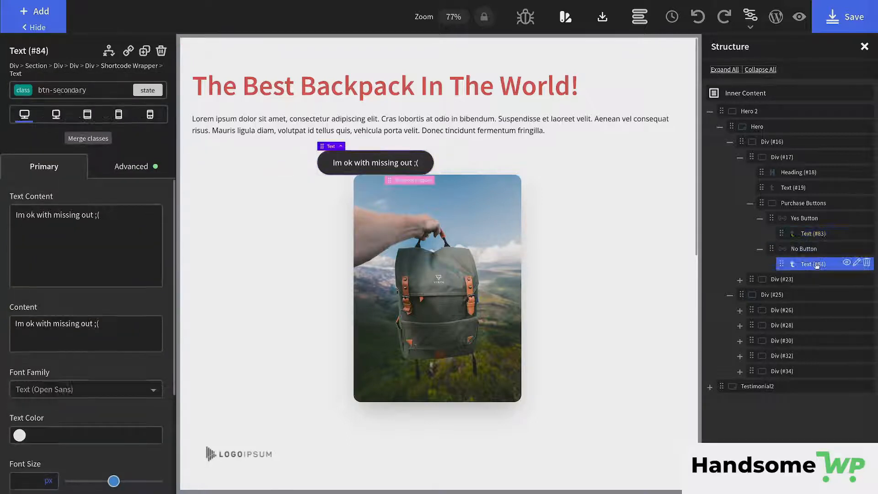
click(811, 232)
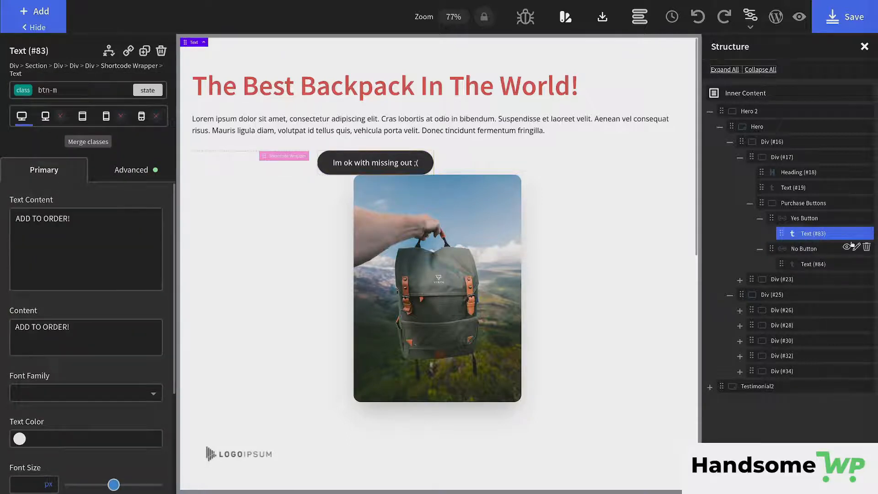
- Switch the ADD TO ORDER! text element from its btn-m class to its own id and list its assigned classes
click(27, 92)
click(73, 137)
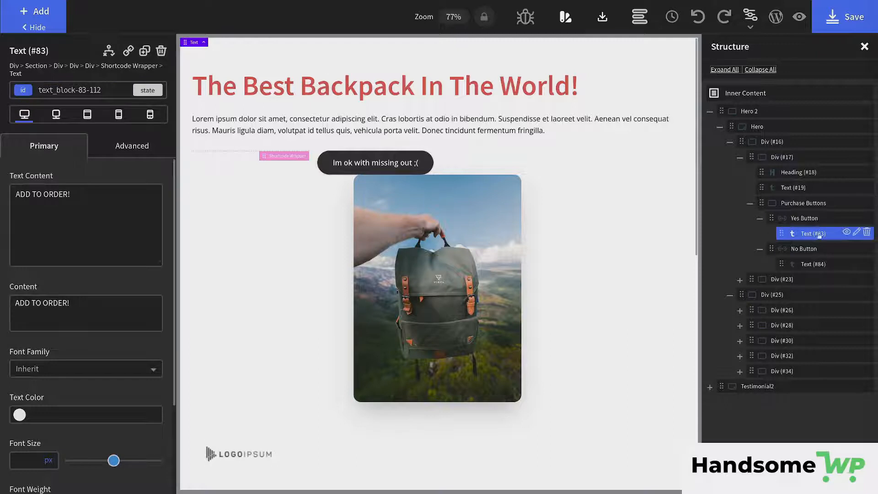
click(26, 92)
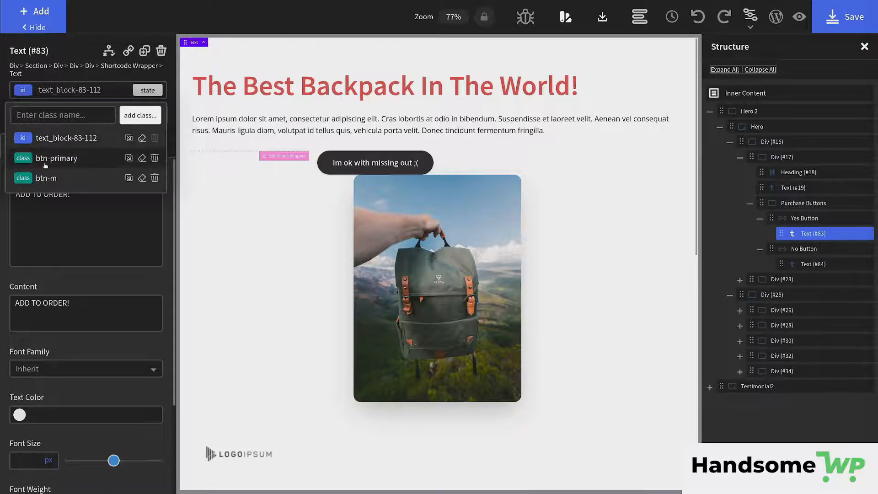
- List the classes assigned to the text element nested inside the No Button wrapper
click(810, 265)
click(40, 92)
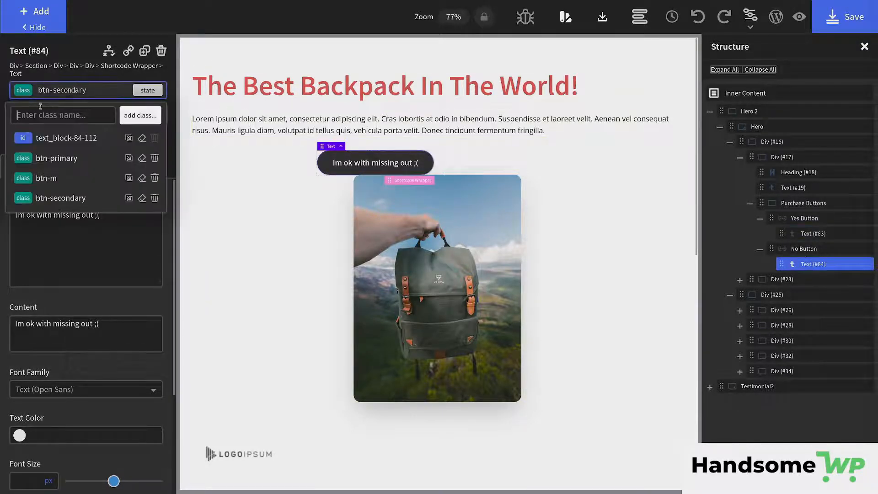
click(133, 231)
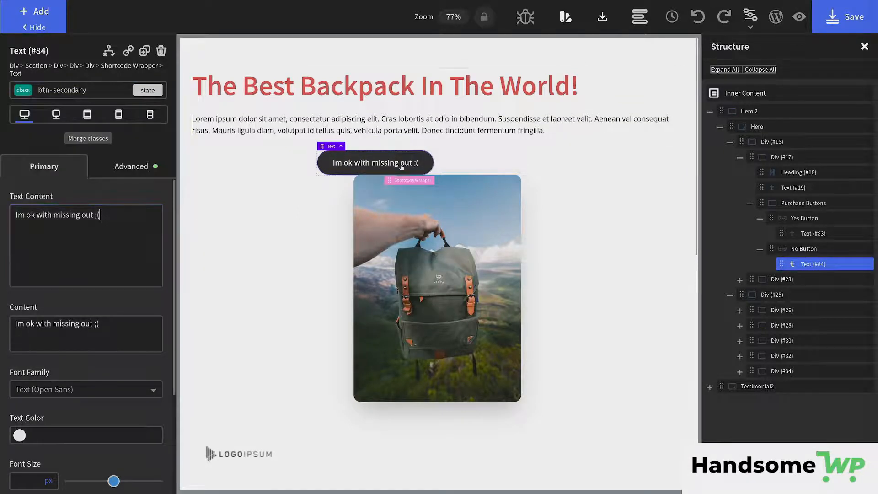
- Check the text content of the text elements inside the Yes Button and No Button wrappers
click(101, 213)
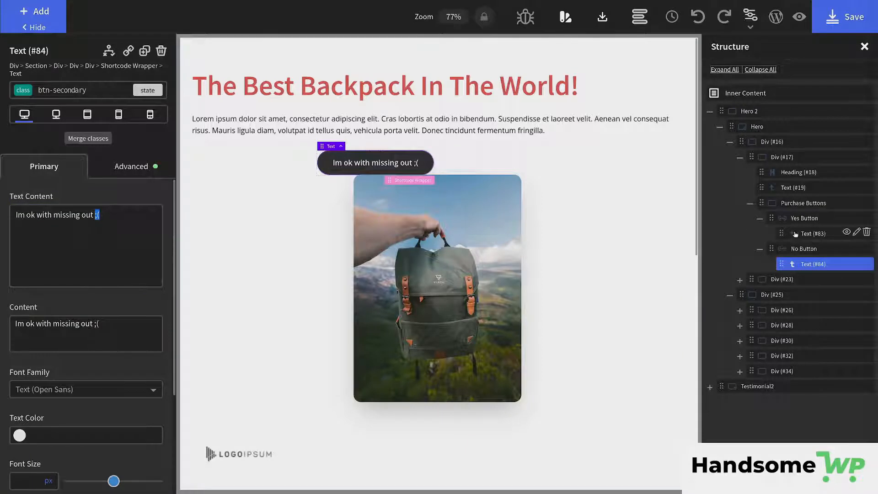
click(99, 230)
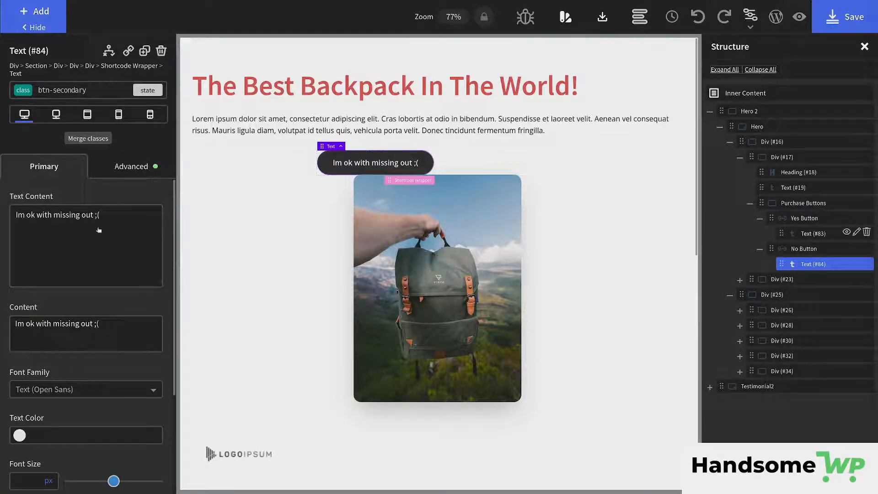
click(794, 233)
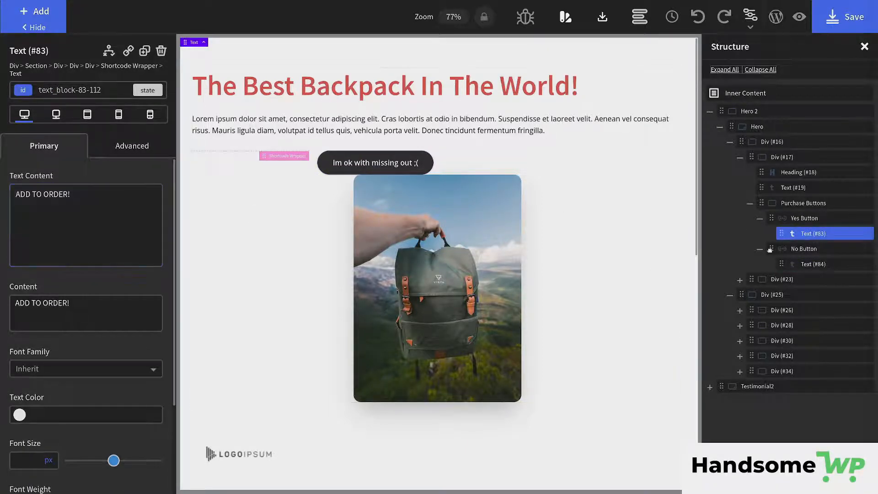
click(811, 264)
click(18, 215)
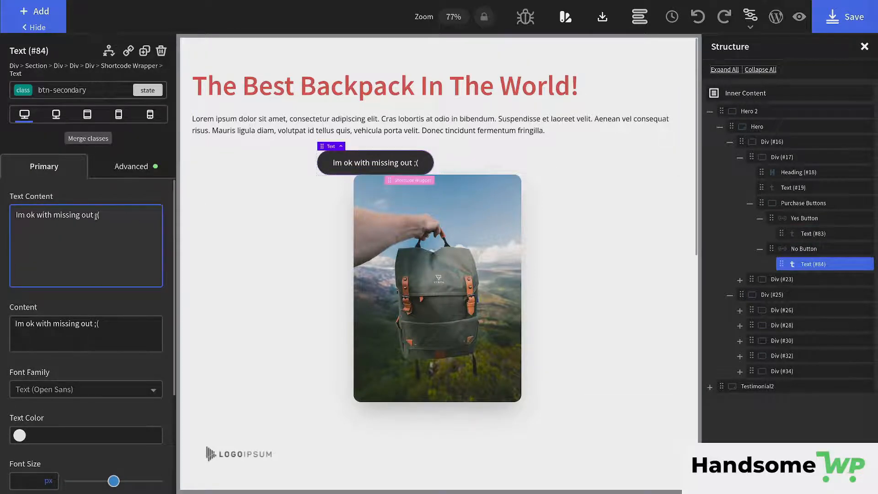
click(281, 236)
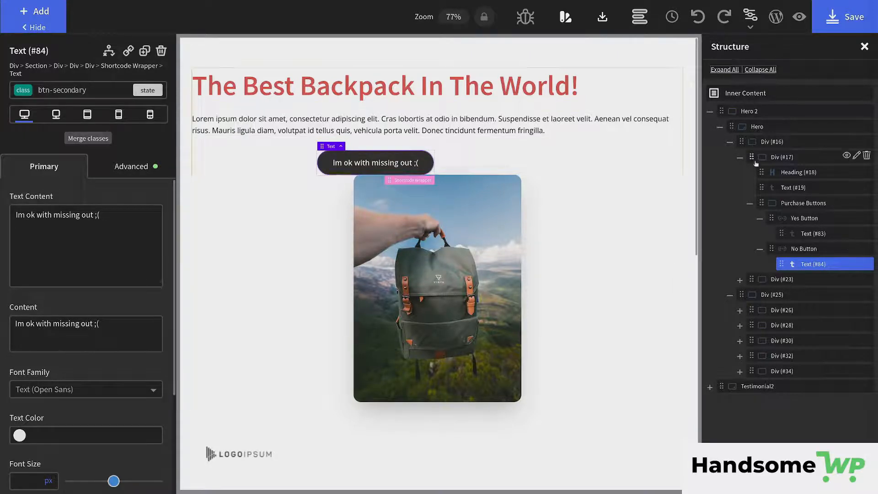
- Recheck the full shortcodes of the Yes Button and No Button wrappers, and save the page
click(796, 217)
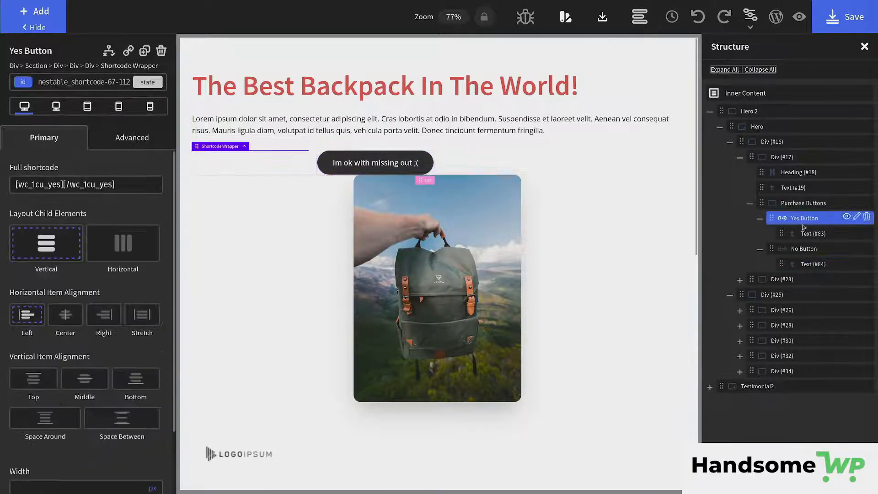
click(805, 249)
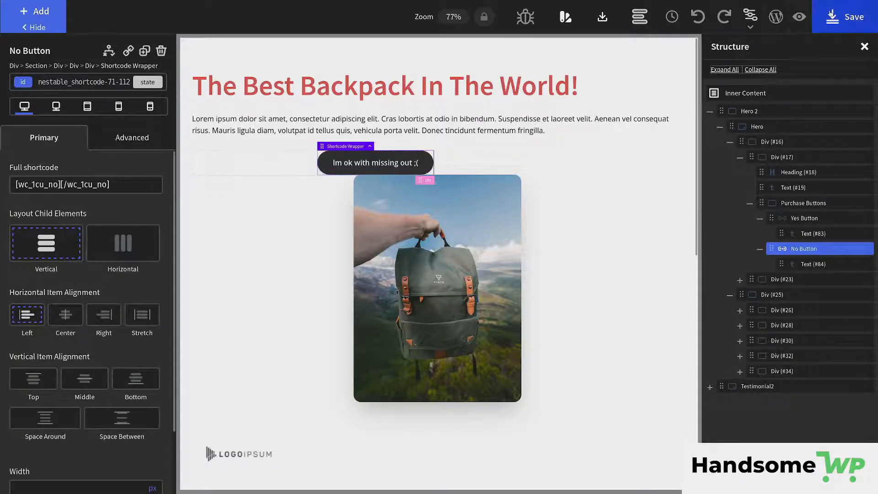
click(846, 17)
- Open the custom upsell page on the front end and review its layout and testimonial slider
mouse_move(168, 6)
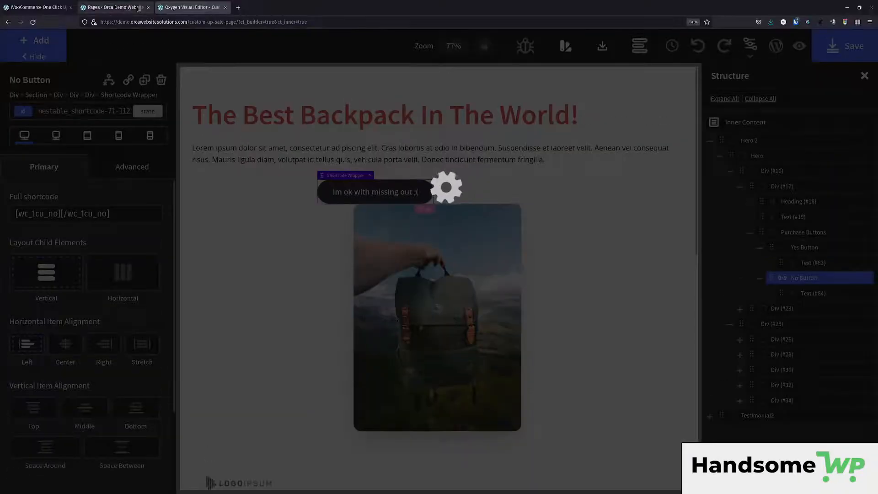
click(114, 7)
click(184, 6)
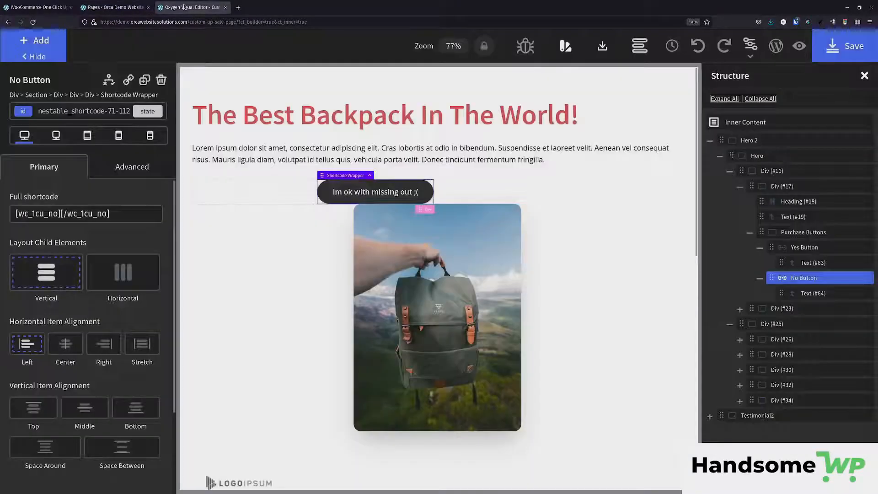
click(797, 15)
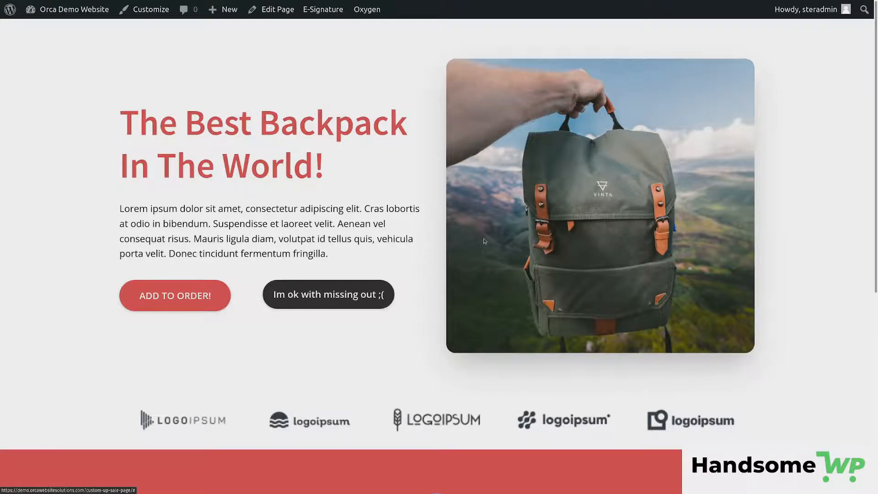
scroll(484, 241, down, 6)
click(738, 287)
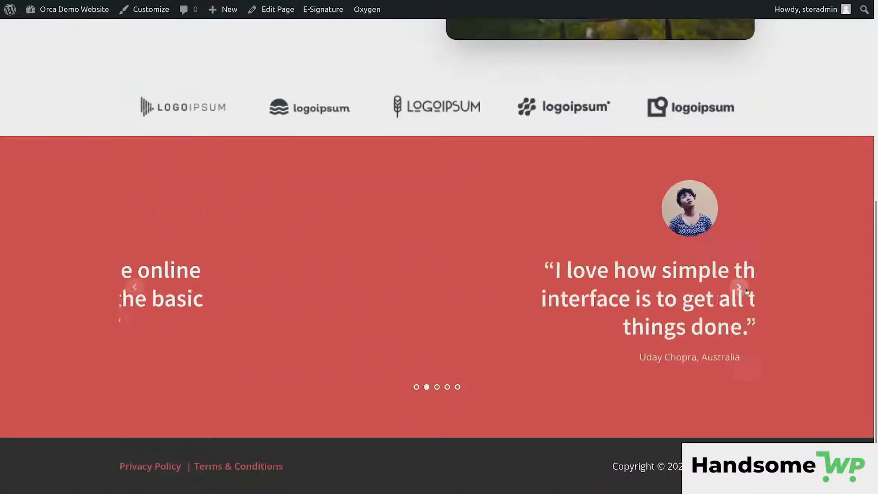
scroll(528, 245, up, 6)
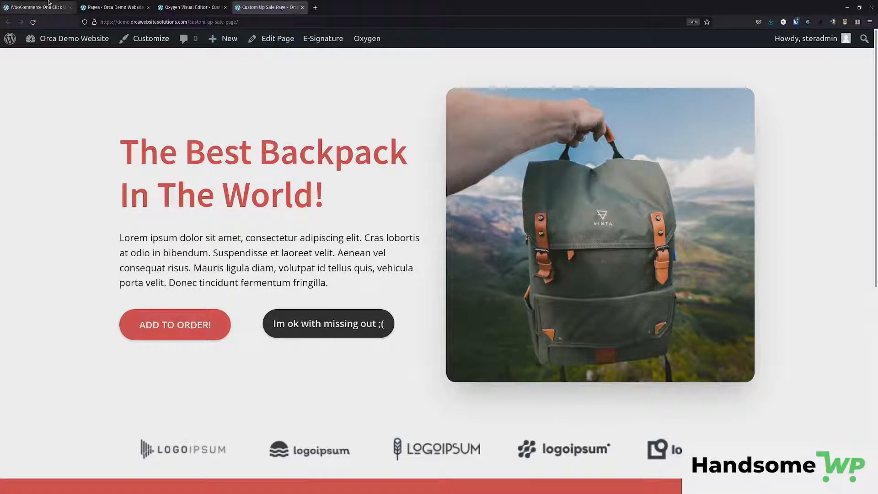
- In the One Click Upsells admin page, edit the Custom Up Sale Page Funnel and set offer #1's display method to custom page
click(40, 8)
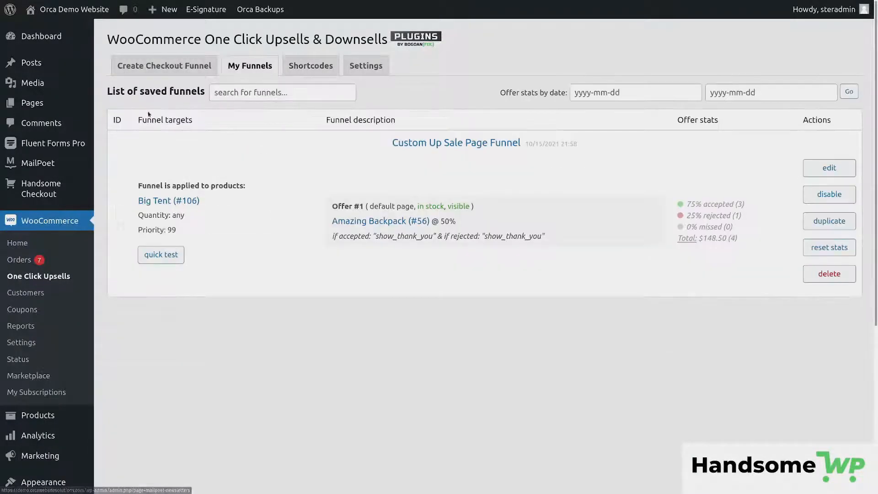
click(830, 168)
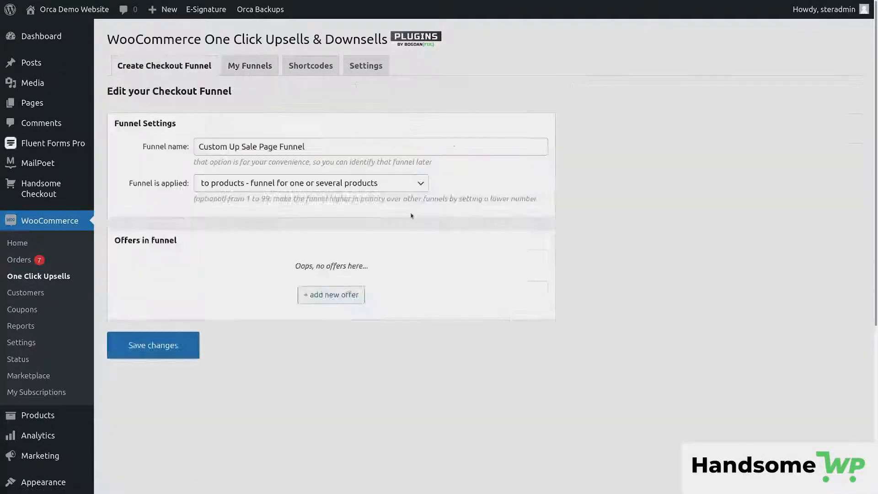
scroll(109, 203, down, 5)
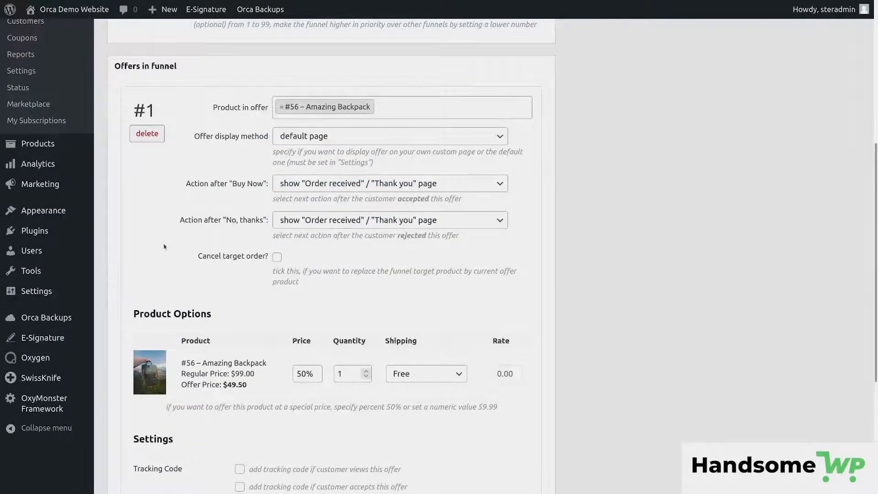
click(287, 136)
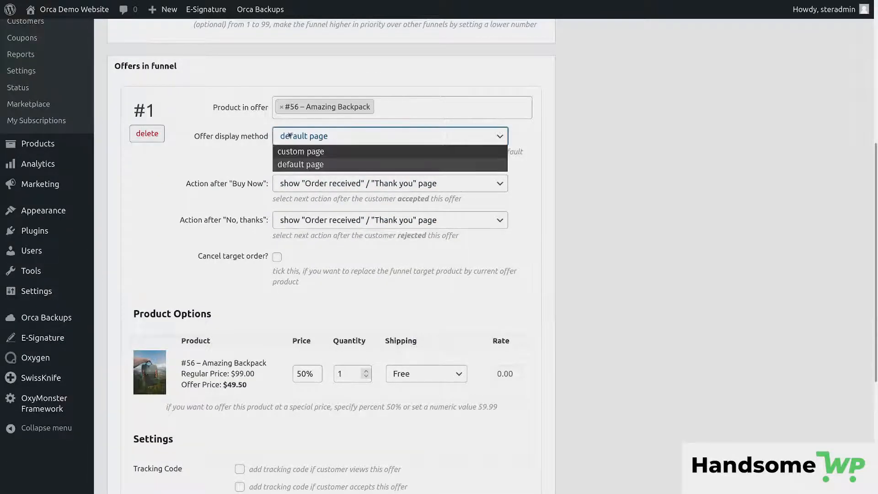
click(307, 153)
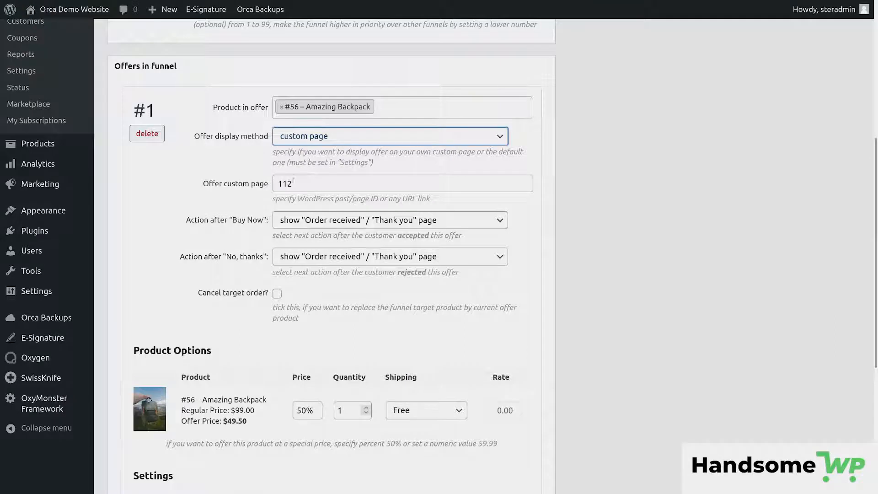
- Highlight the ID in the Offer custom page field and examine the live upsell page's URL as an alternative value
drag(295, 184, 274, 189)
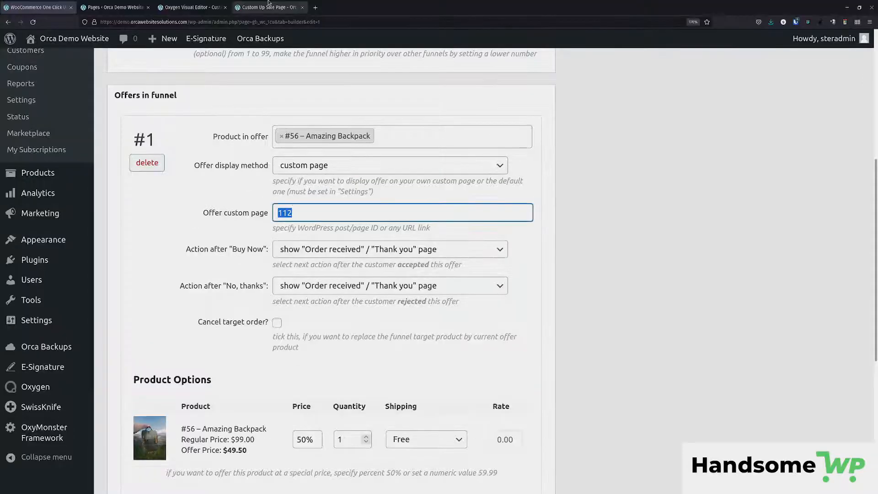
click(270, 7)
click(266, 22)
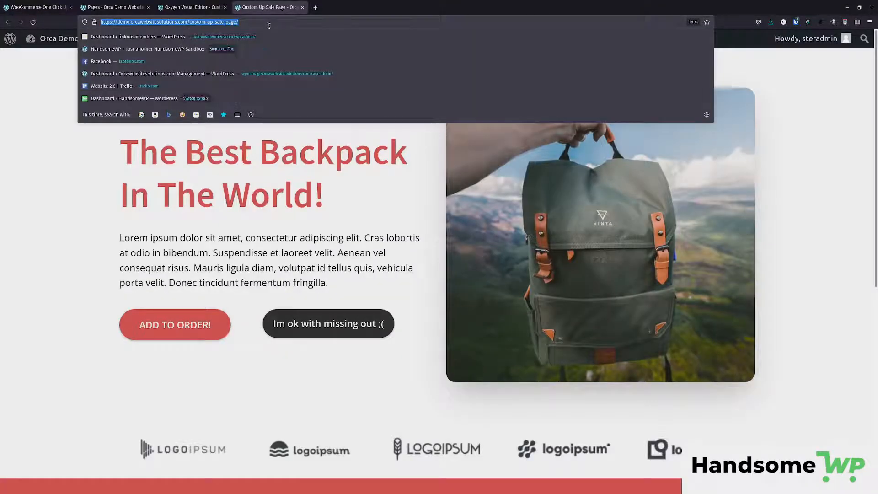
click(51, 7)
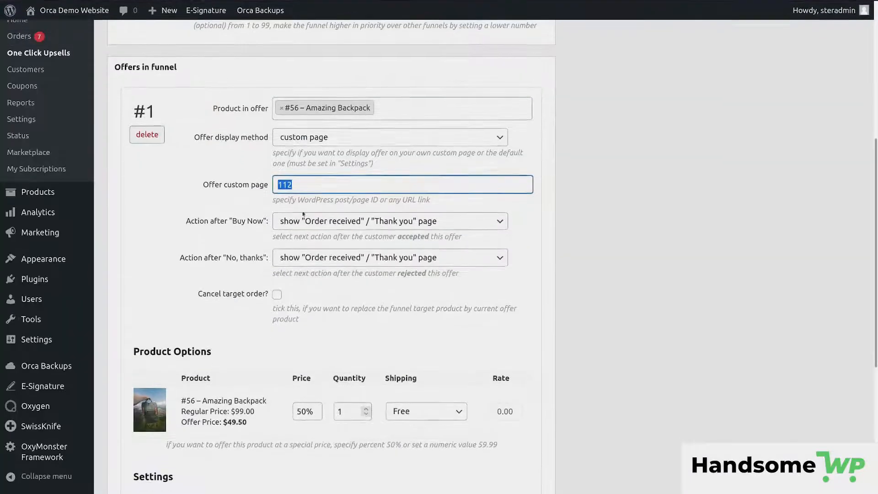
click(302, 184)
key(ctrl+a)
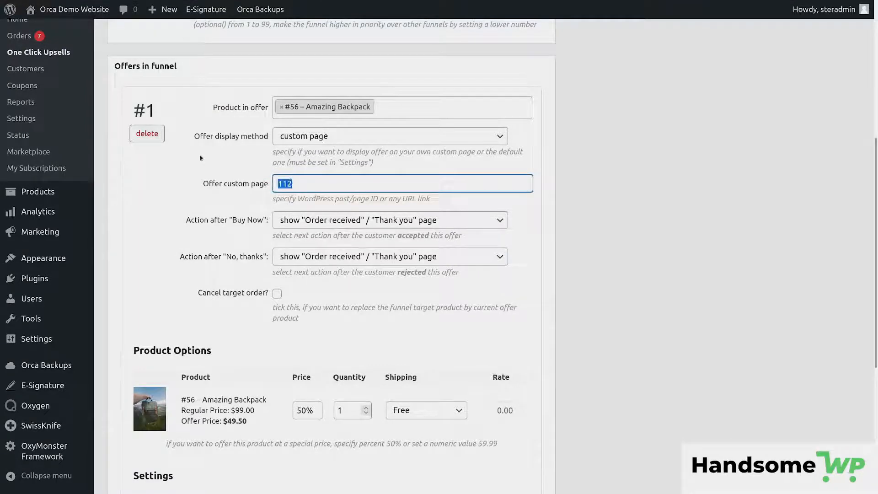
click(213, 118)
- Open the Custom Up Sale Page in the WordPress page editor and highlight the post ID in its URL
mouse_move(251, 2)
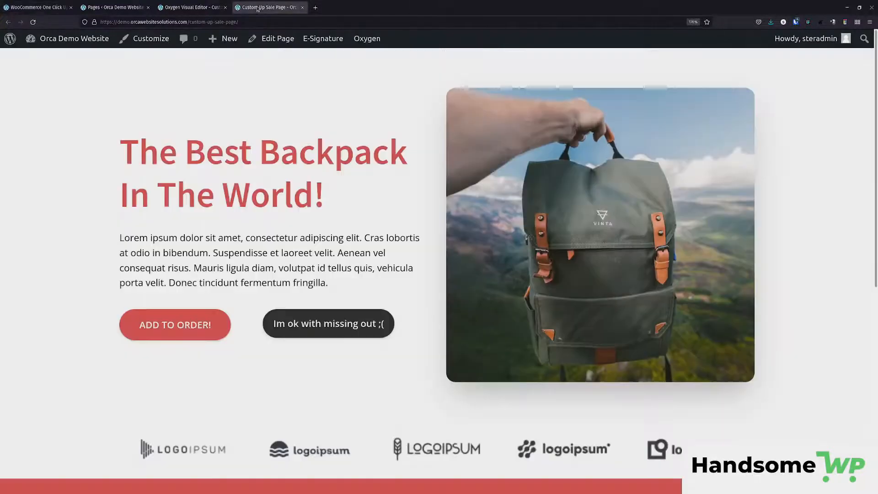
click(256, 7)
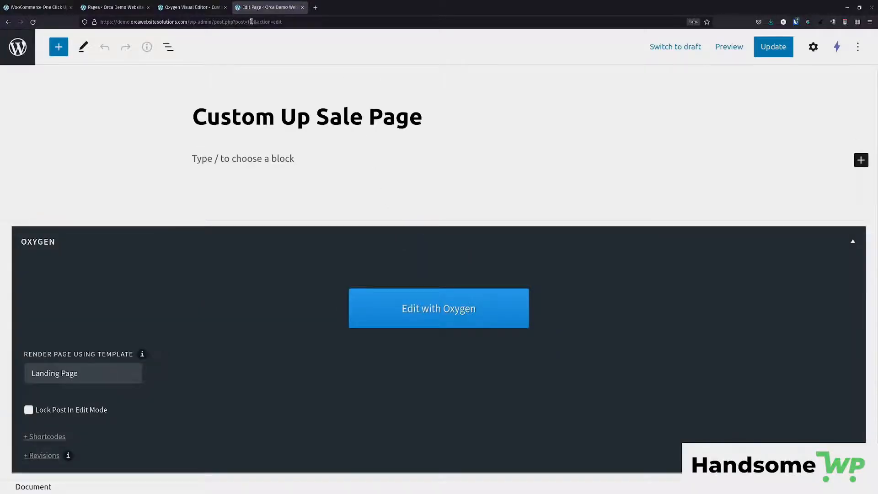
click(249, 22)
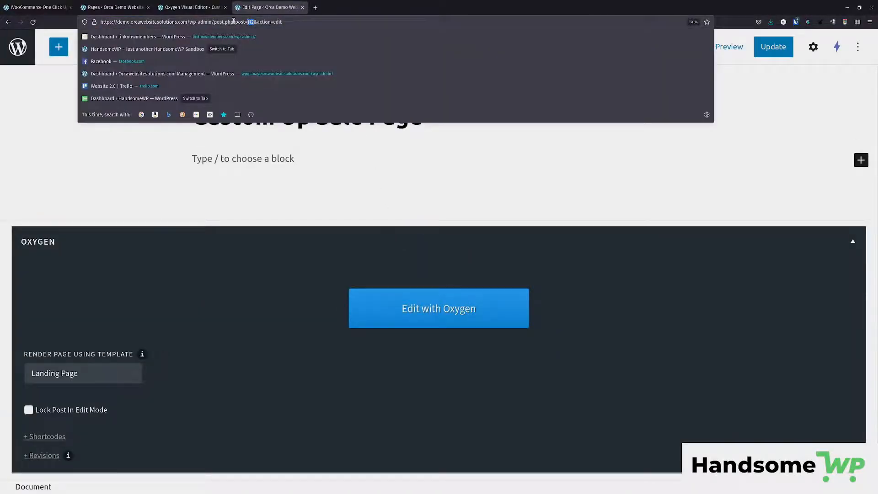
click(234, 21)
- Return to the funnel editor and save the funnel with 112 as the offer custom page
click(18, 7)
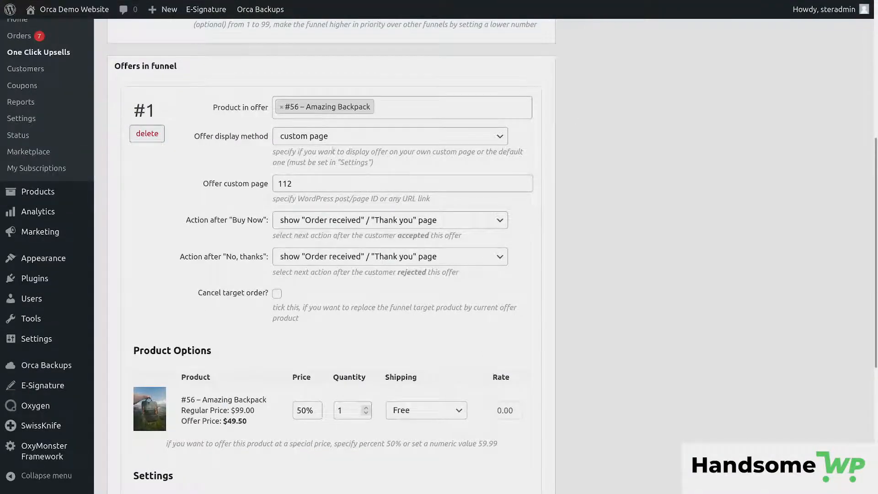
click(294, 183)
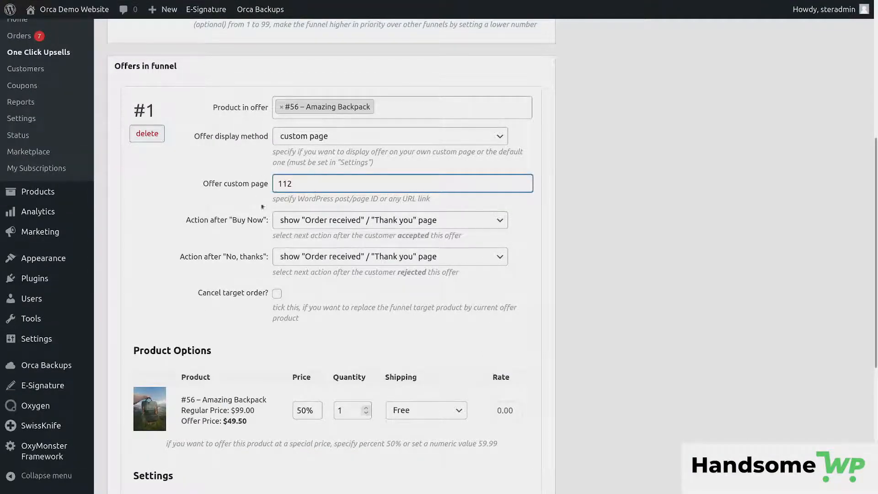
scroll(201, 293, down, 5)
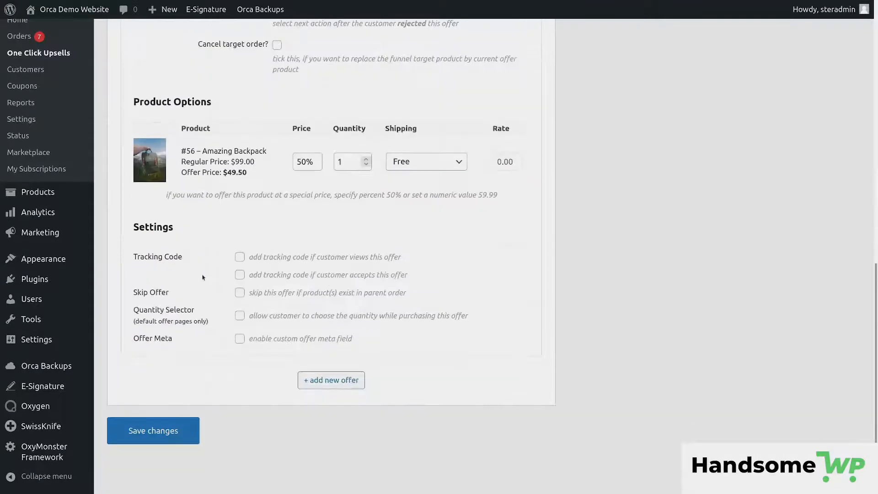
click(173, 436)
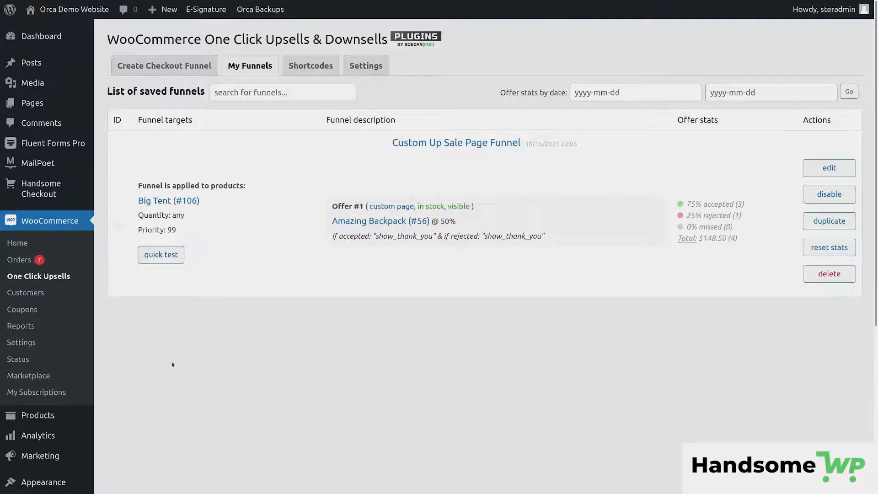
- Run the funnel's quick test with the Big Tent, proceed to checkout and place the cash on delivery order
click(161, 254)
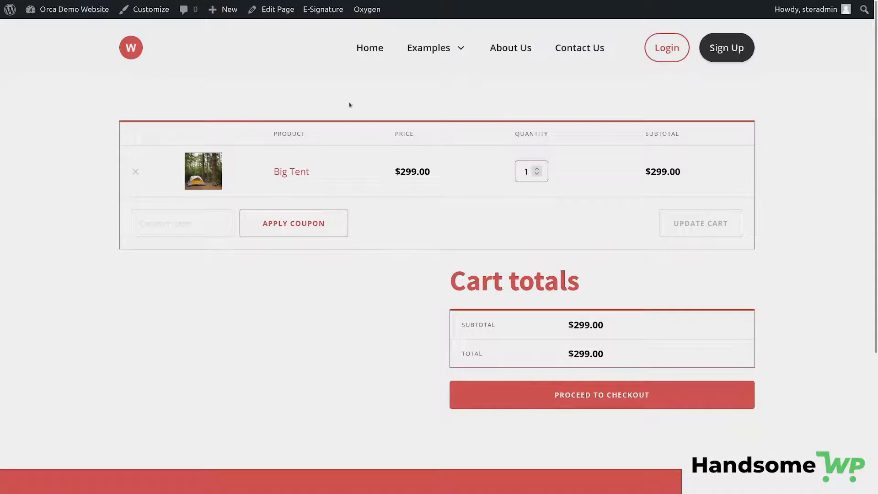
click(674, 400)
scroll(581, 249, down, 13)
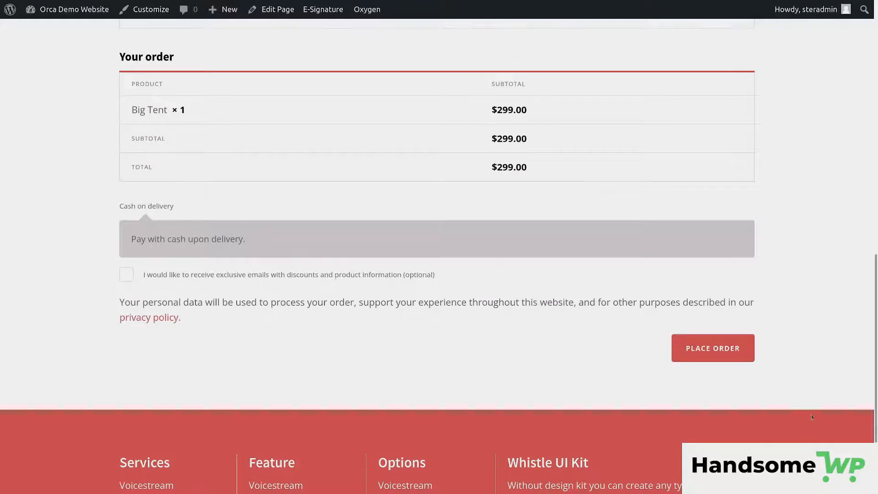
click(712, 349)
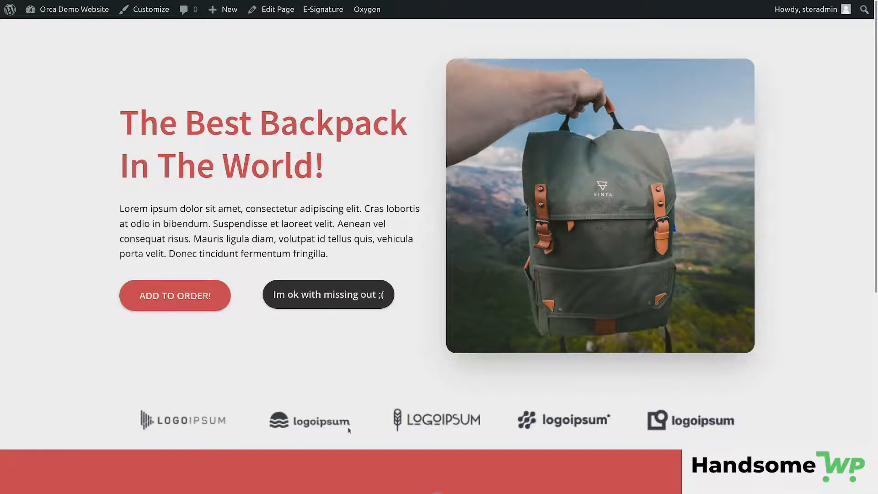
- Review the custom offer page shown after checkout, including its testimonial slider
scroll(544, 358, down, 6)
click(740, 289)
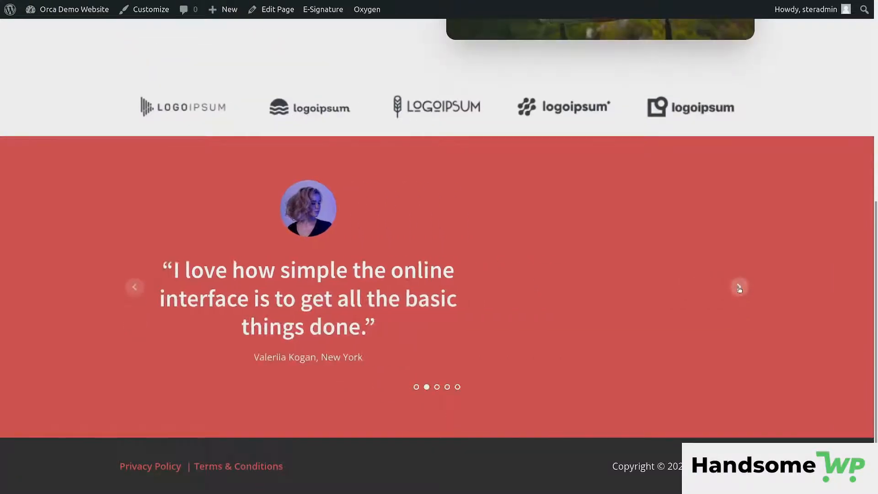
scroll(542, 338, up, 6)
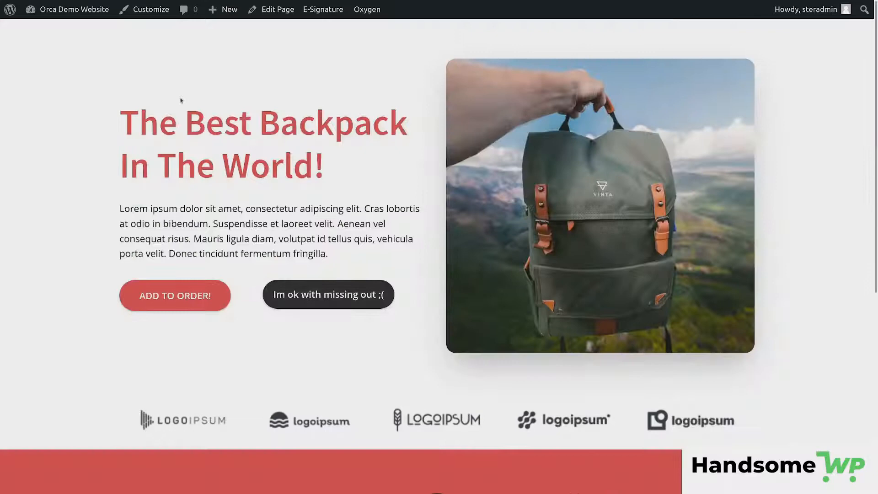
- Accept the backpack upsell by adding it to the order and check its line and price in the order details
click(151, 298)
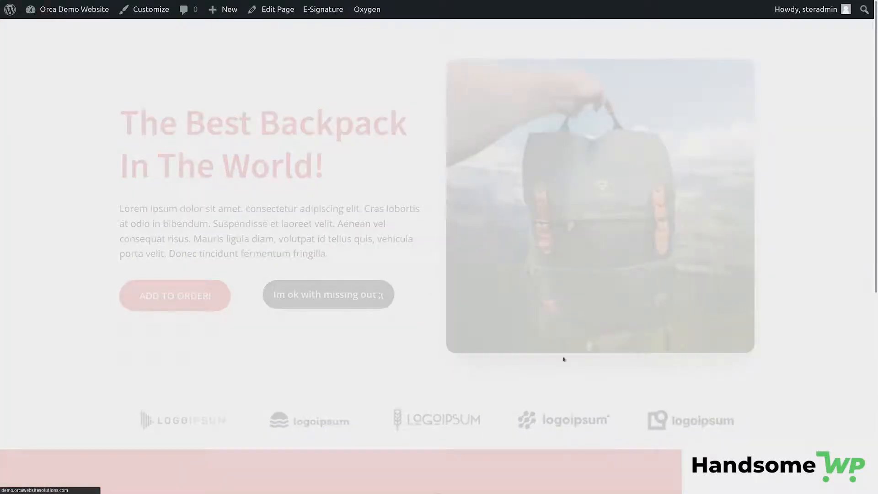
scroll(320, 206, down, 3)
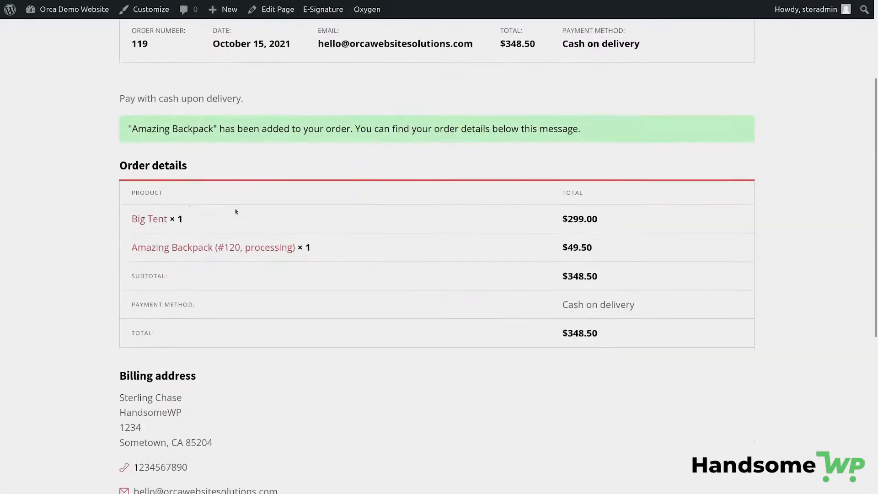
drag(131, 247, 311, 248)
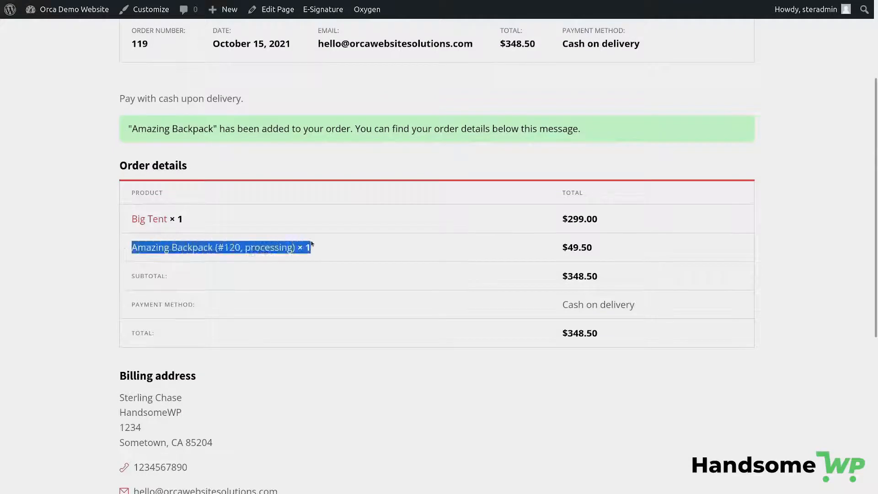
drag(572, 248, 594, 248)
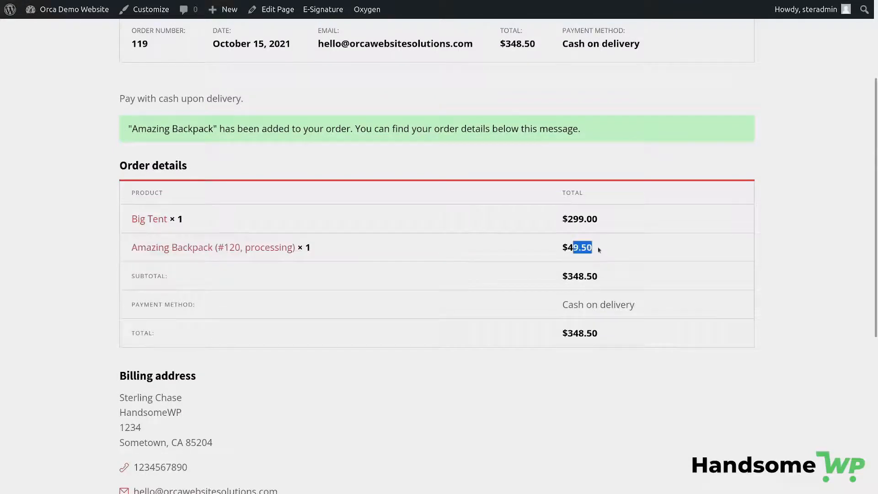
scroll(750, 391, up, 3)
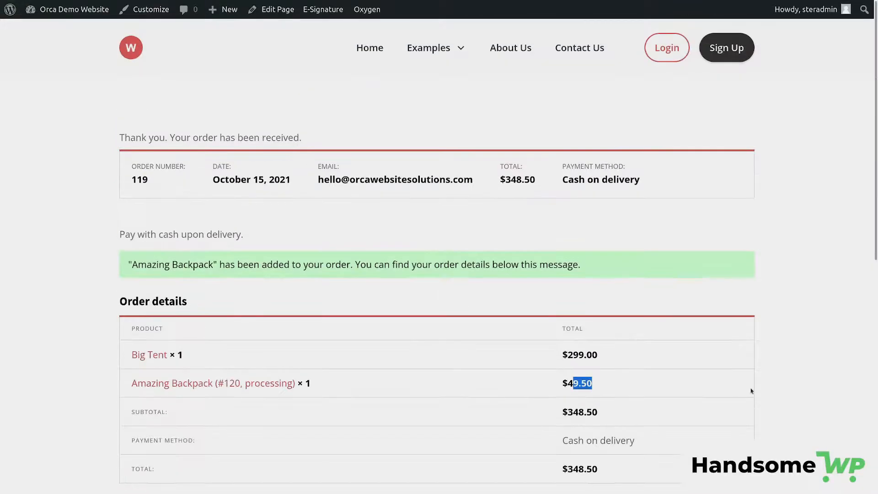
- Return to the saved funnels, open the Custom Up Sale Page Funnel for editing and add a second offer to it
key(F11)
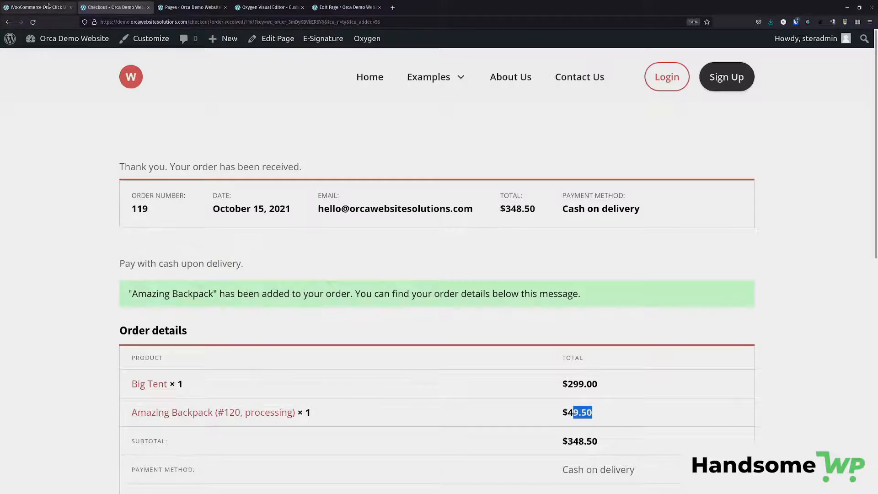
click(52, 8)
key(F11)
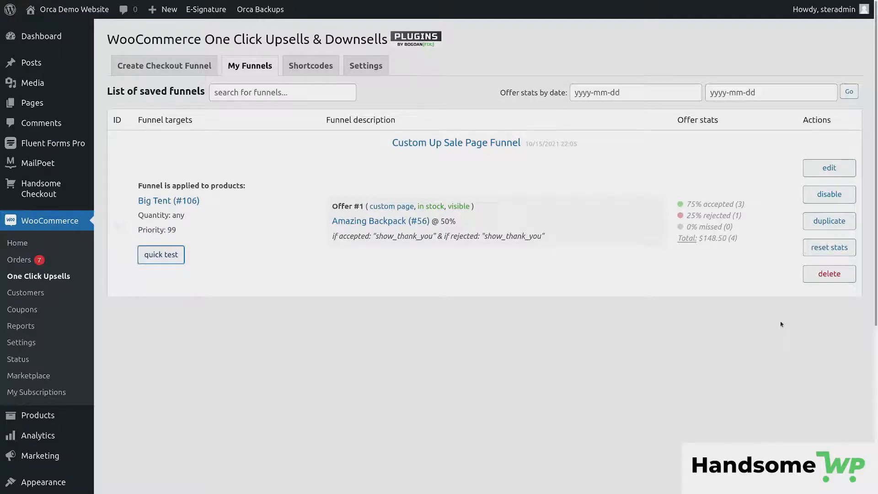
click(830, 167)
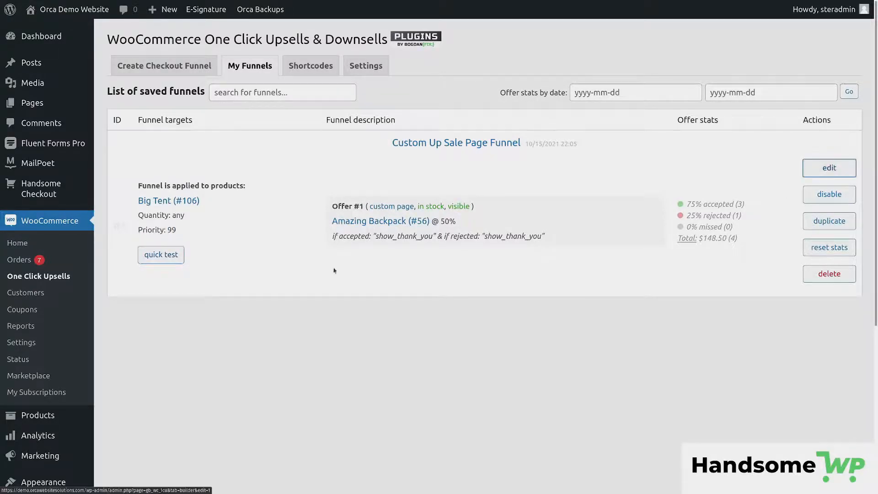
scroll(356, 354, down, 10)
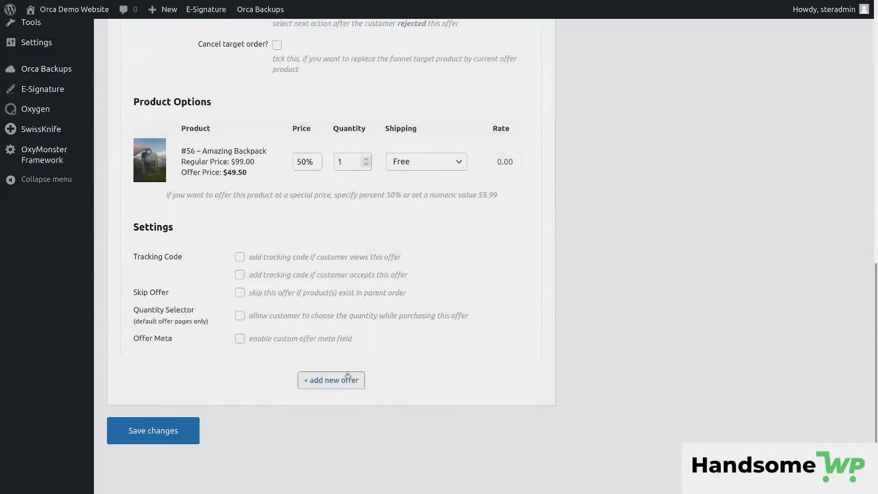
click(343, 386)
scroll(322, 241, down, 3)
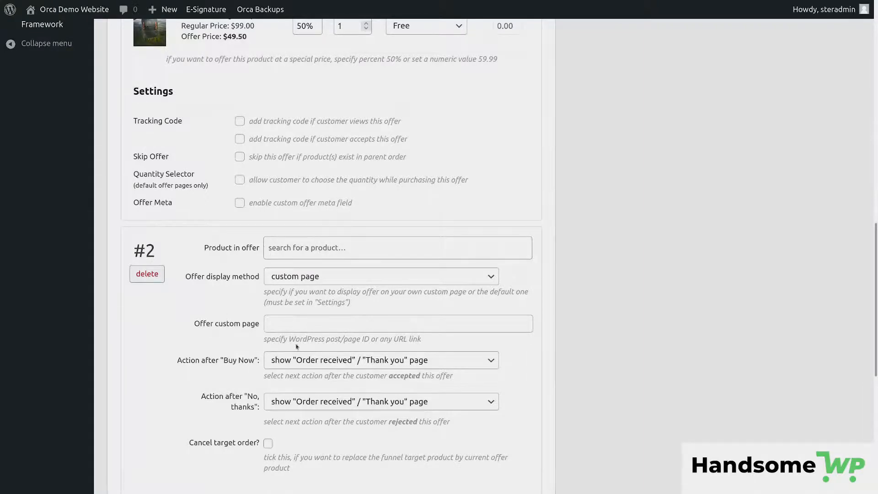
- Review the yes and no shortcodes for custom offer pages in the plugin's shortcode reference, and return to the saved funnels list
scroll(361, 333, up, 6)
scroll(361, 332, up, 8)
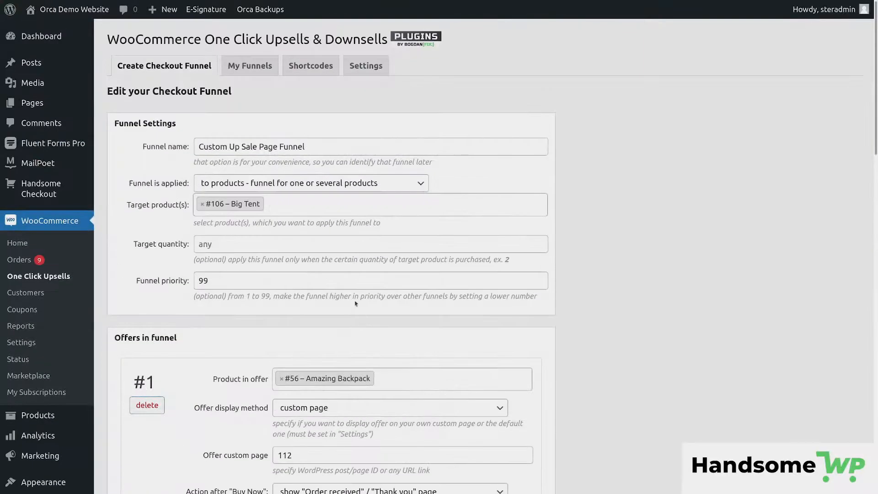
click(311, 66)
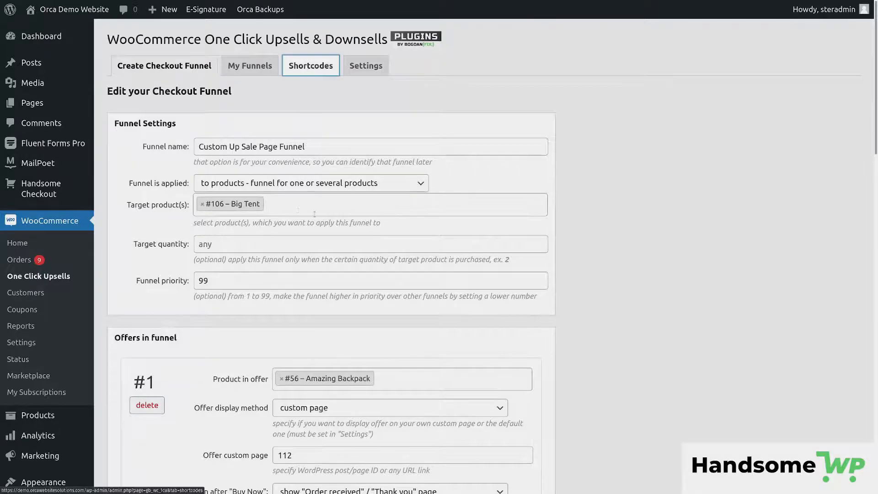
click(118, 161)
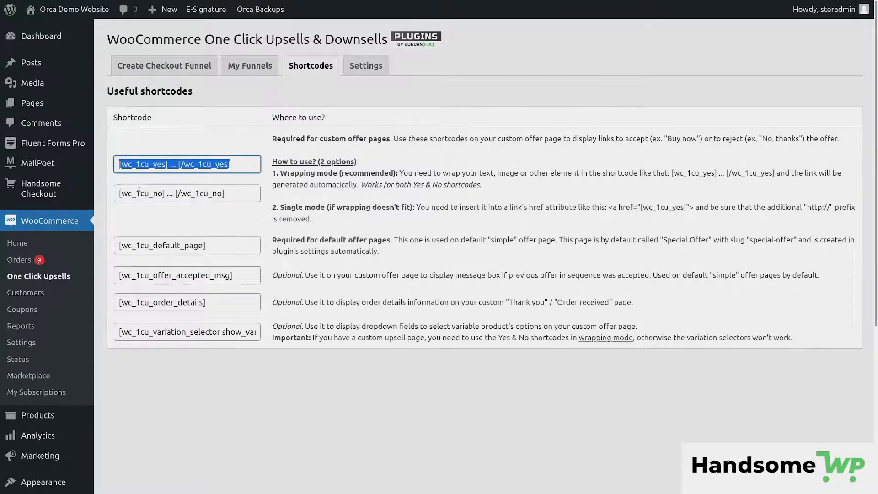
drag(121, 192, 244, 197)
click(242, 164)
click(250, 65)
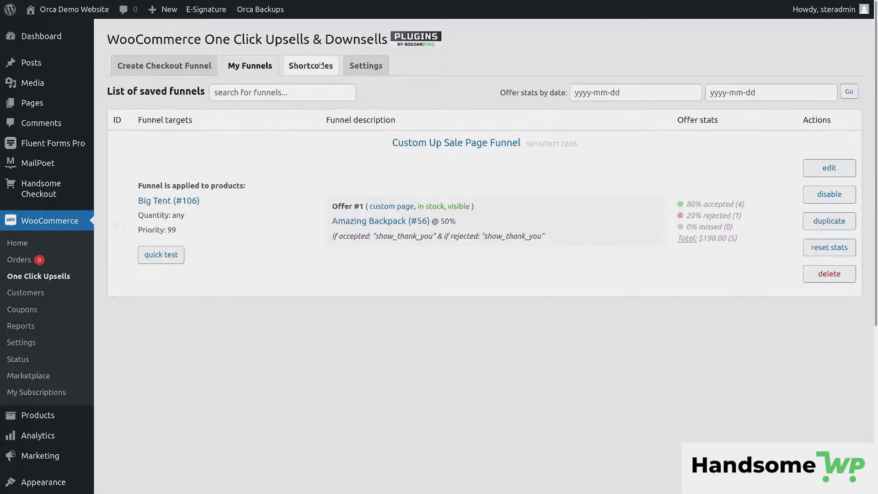